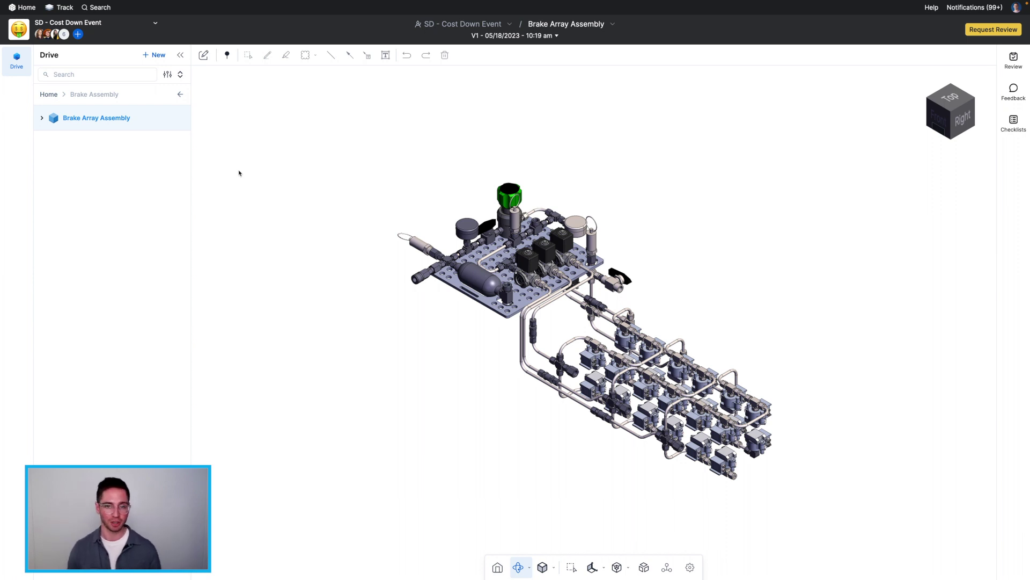
Create a package from the Brake Array Assembly file and name it Brake System Package
{"action": "right_click", "coordinate": [102, 124]}
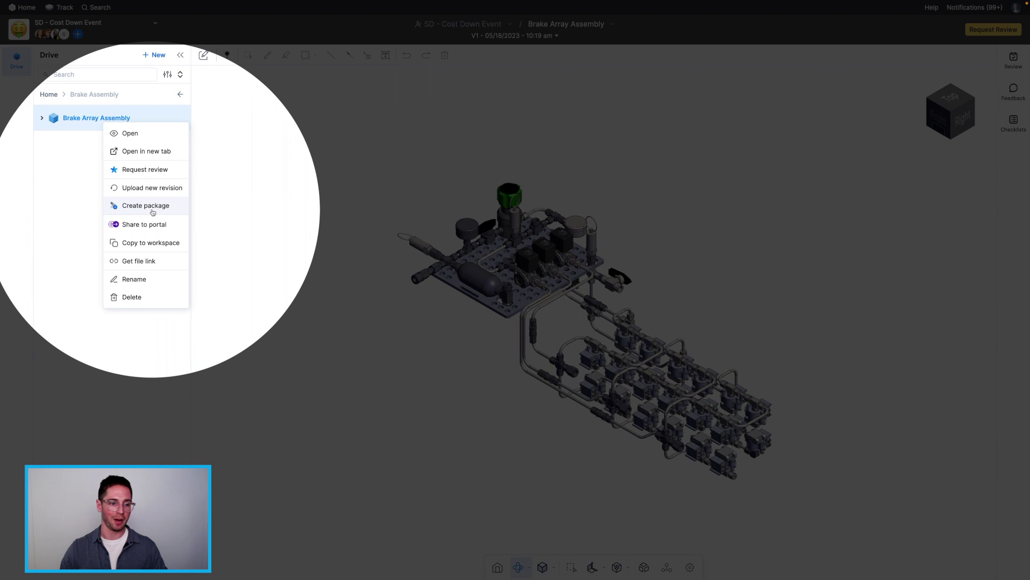
{"action": "left_click", "coordinate": [153, 212]}
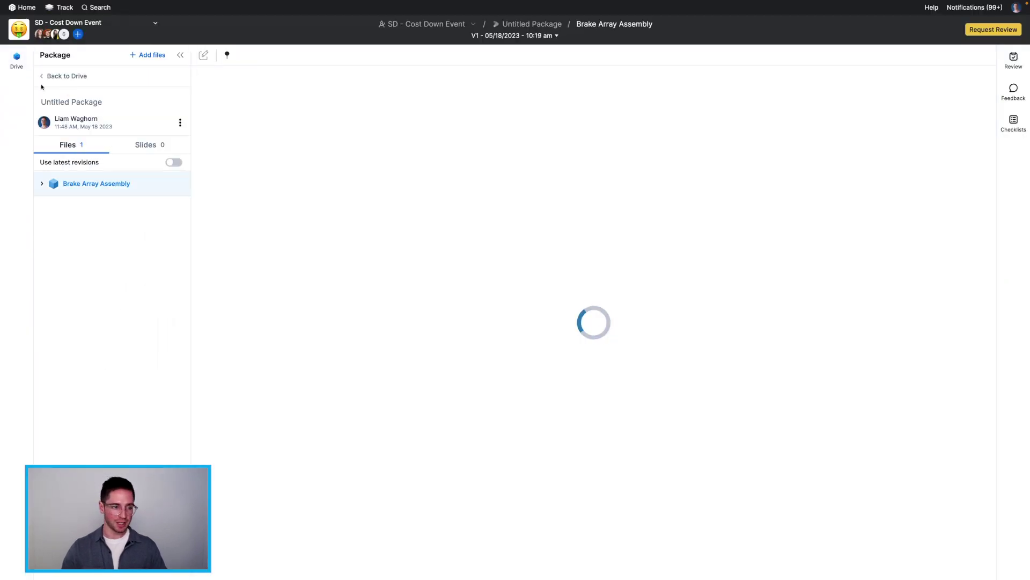
{"action": "left_click", "coordinate": [75, 101]}
{"action": "double_click", "coordinate": [75, 102]}
{"action": "key", "text": "BackSpace"}
{"action": "key", "text": "BackSpace"}
{"action": "key", "text": "BackSpace"}
{"action": "key", "text": "BackSpace"}
{"action": "key", "text": "BackSpace"}
{"action": "key", "text": "BackSpace"}
{"action": "key", "text": "BackSpace"}
{"action": "key", "text": "BackSpace"}
{"action": "key", "text": "BackSpace"}
{"action": "key", "text": "BackSpace"}
{"action": "type", "text": "Brake"}
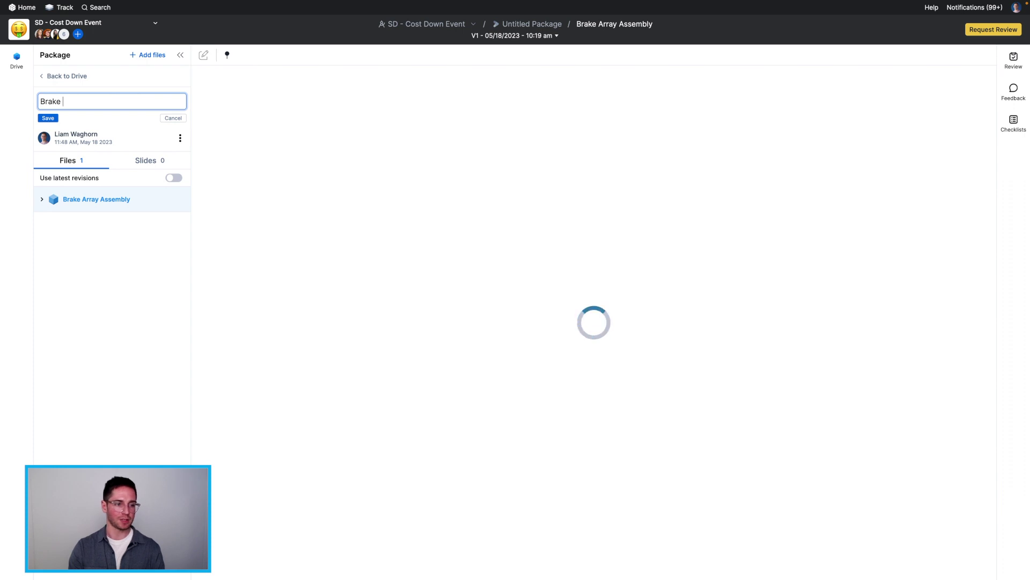
{"action": "key", "text": "Return"}
{"action": "type", "text": "System Package"}
{"action": "key", "text": "super+Left"}
{"action": "key", "text": "BackSpace"}
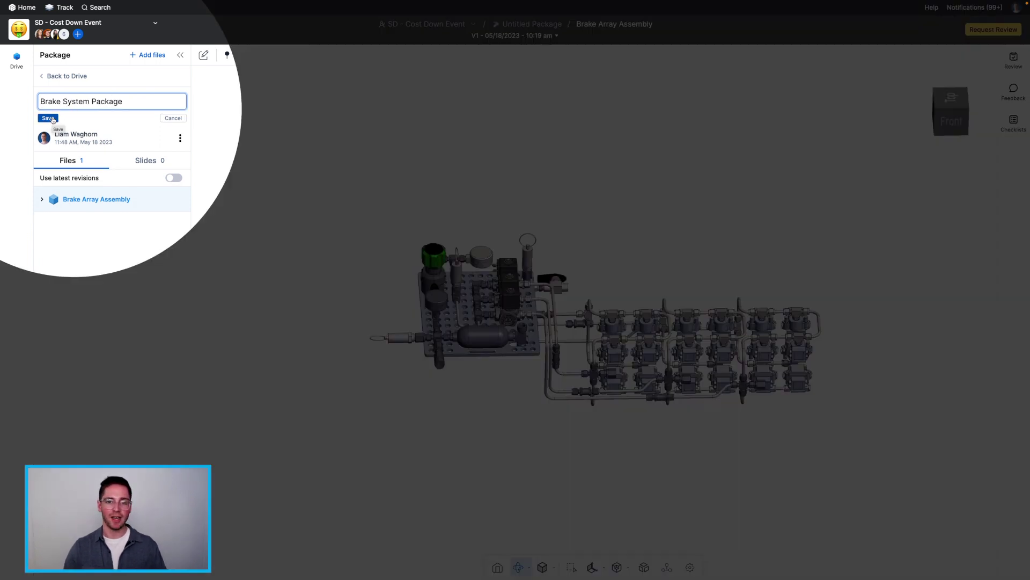
{"action": "left_click", "coordinate": [48, 118]}
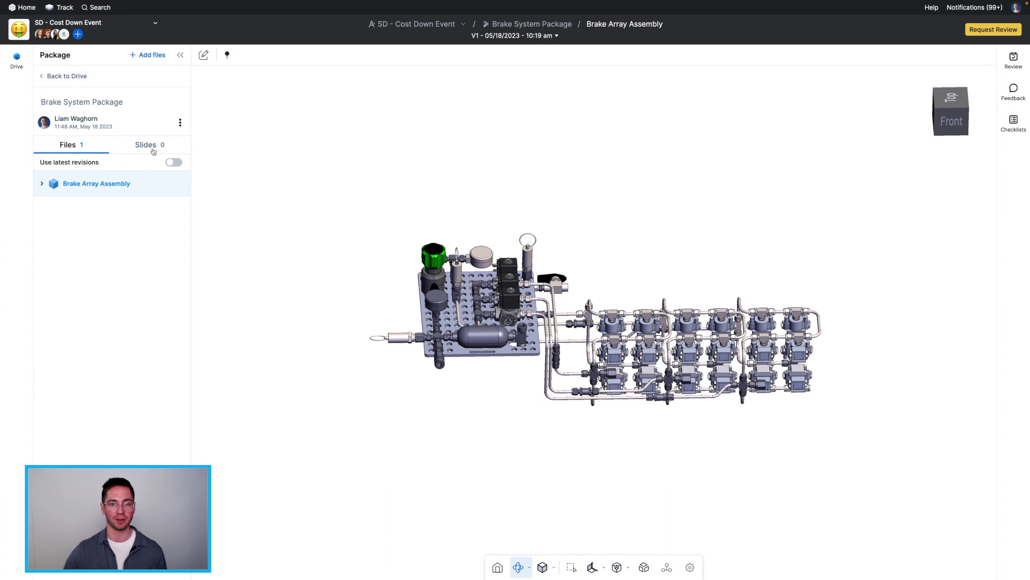
Add the package's Brake Array Assembly file as its first slide
{"action": "left_click", "coordinate": [153, 151]}
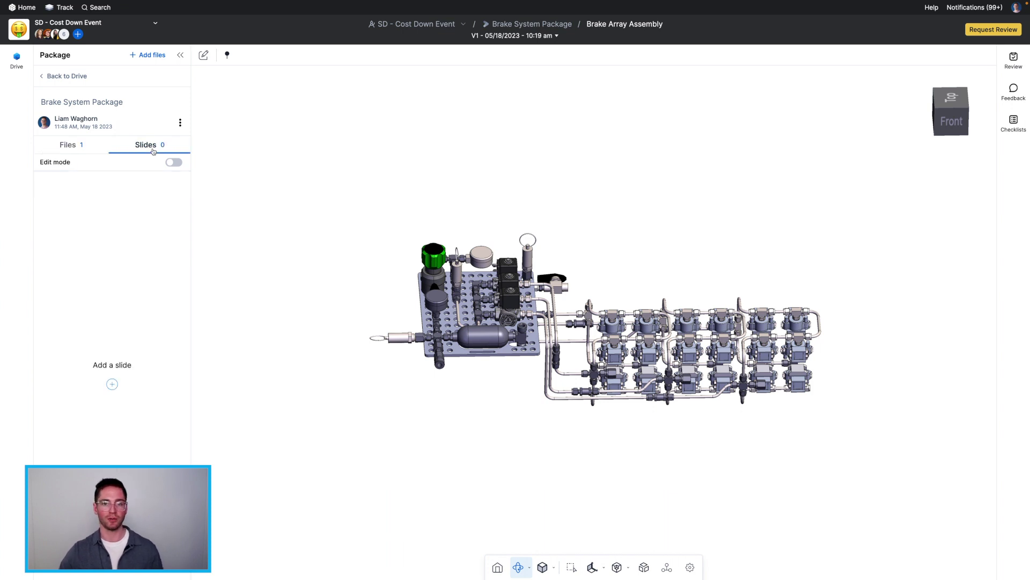
{"action": "left_click", "coordinate": [111, 385]}
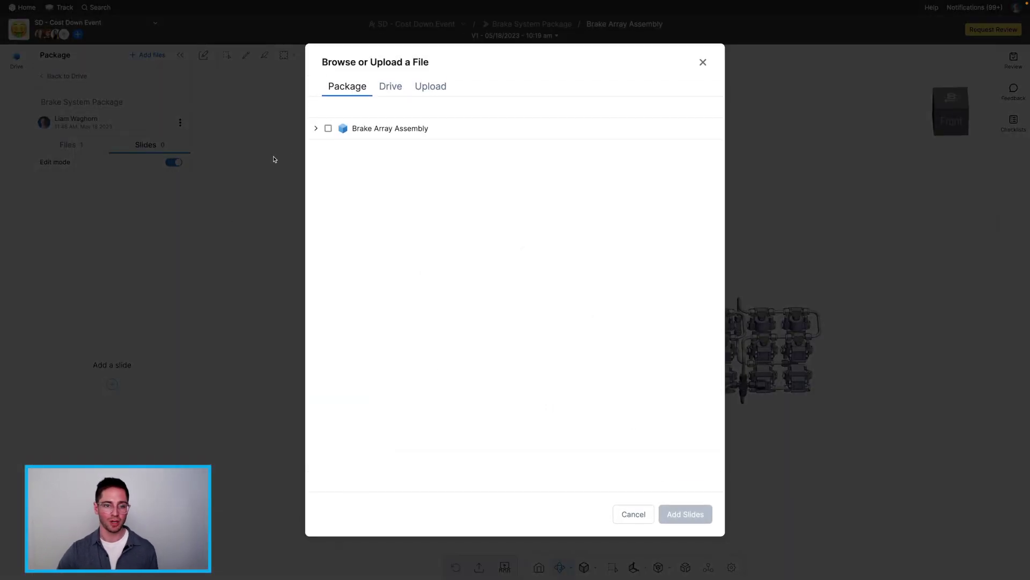
{"action": "left_click", "coordinate": [327, 130]}
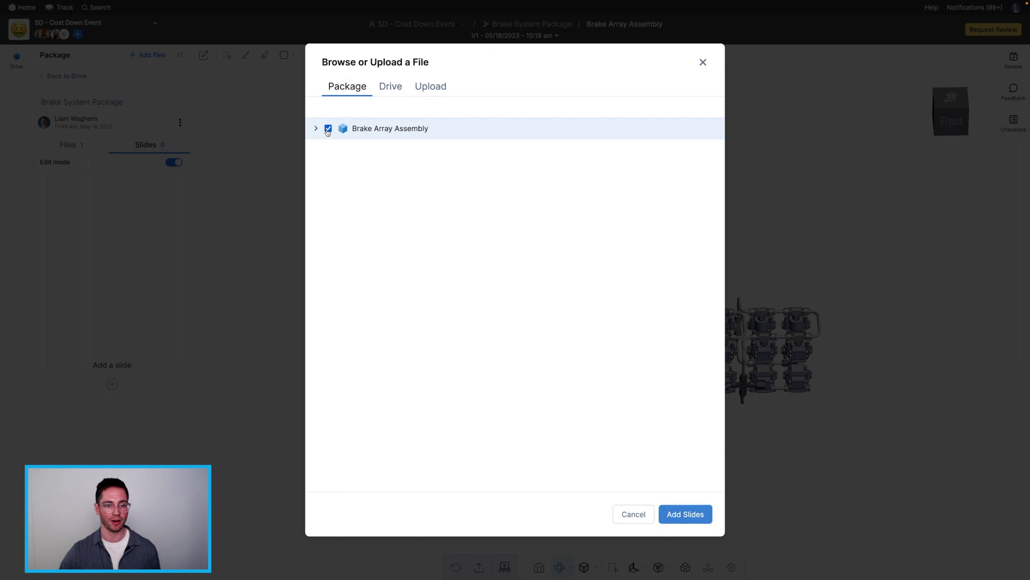
{"action": "left_click", "coordinate": [672, 514]}
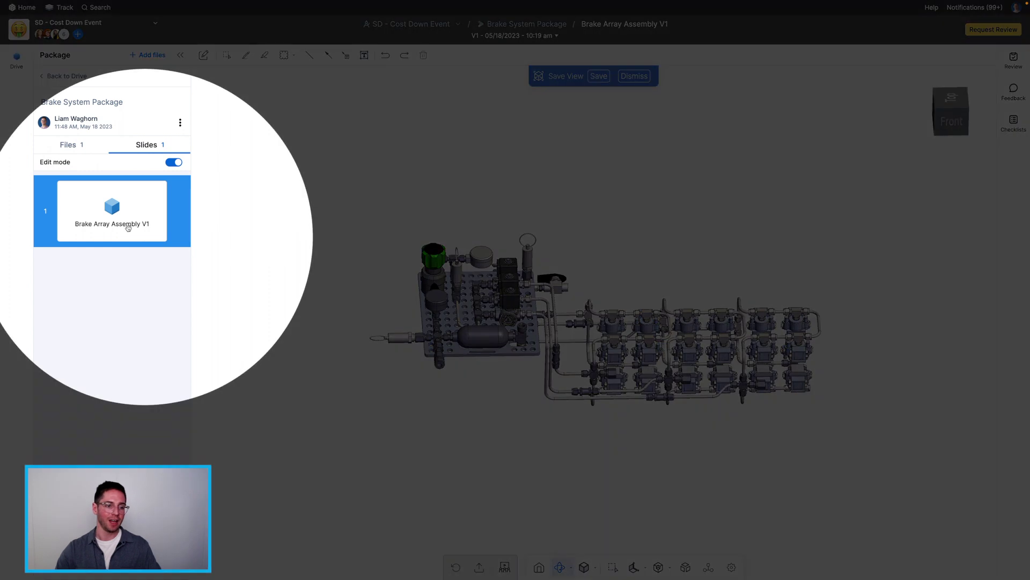
Rename the new slide as Main Assembly and save an isometric view from the top, front and right for it
{"action": "right_click", "coordinate": [128, 228]}
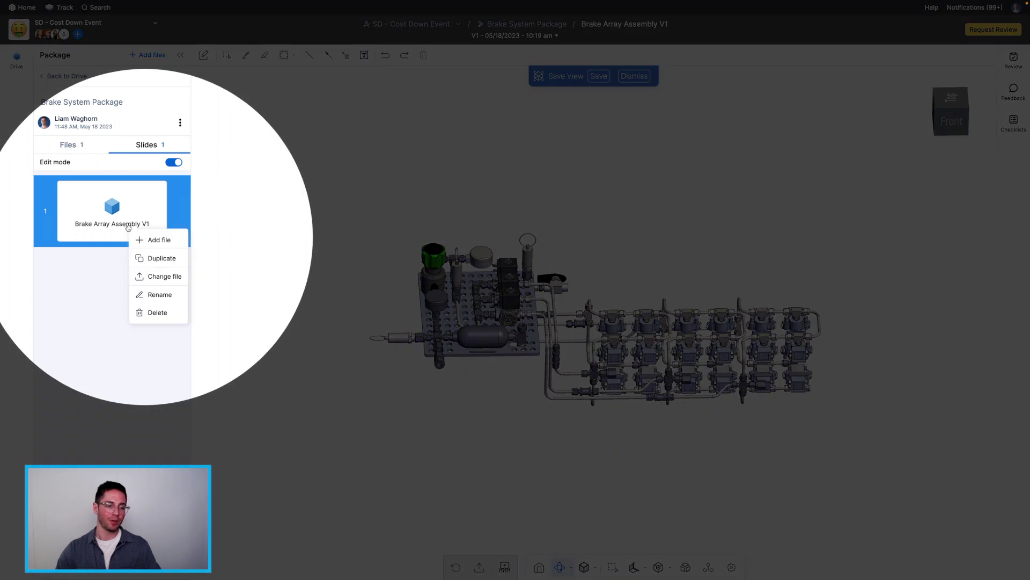
{"action": "left_click", "coordinate": [165, 296]}
{"action": "type", "text": "Main"}
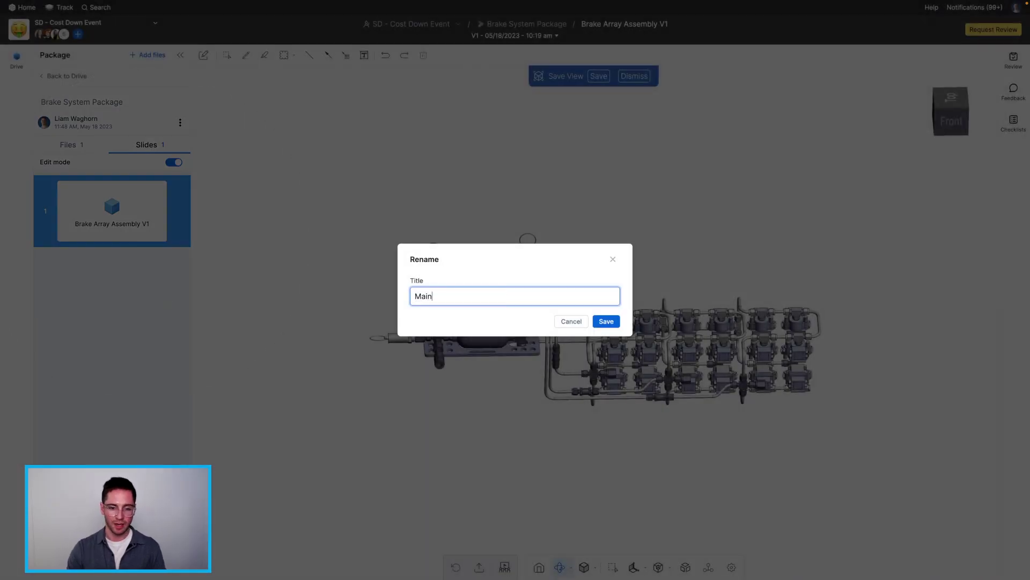
{"action": "type", "text": " Assembly"}
{"action": "key", "text": "Return"}
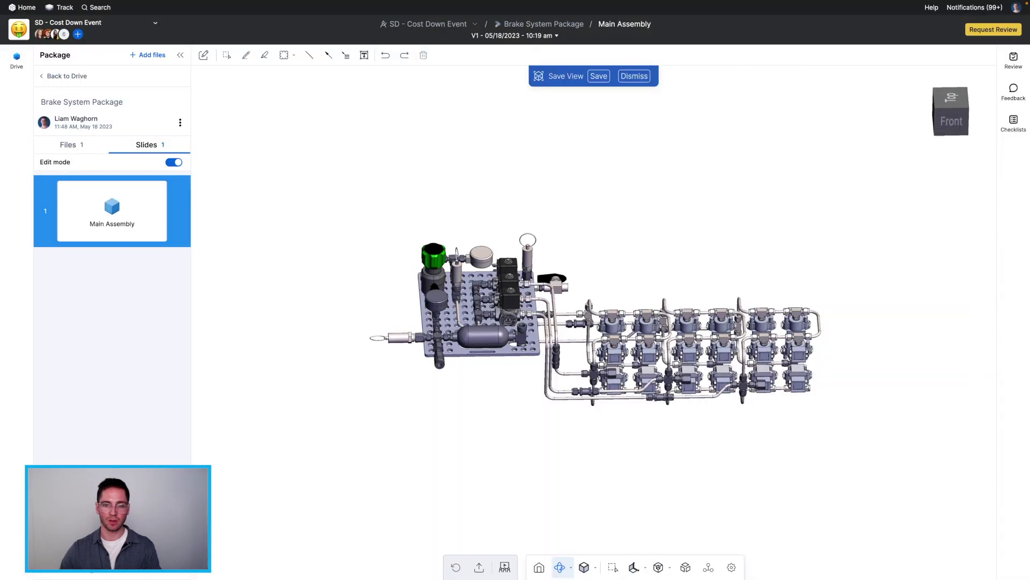
{"action": "left_click", "coordinate": [967, 112]}
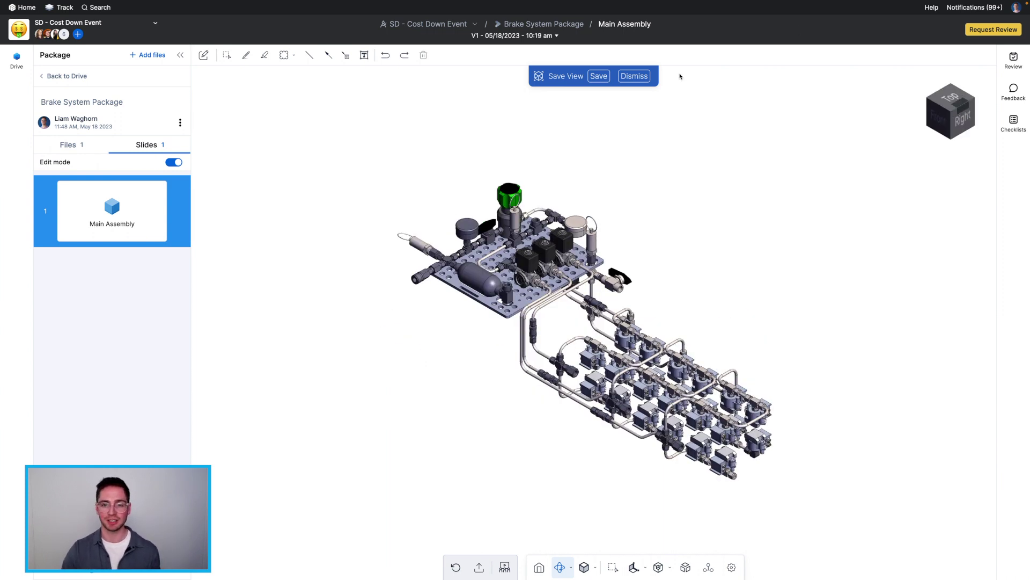
{"action": "left_click", "coordinate": [601, 78]}
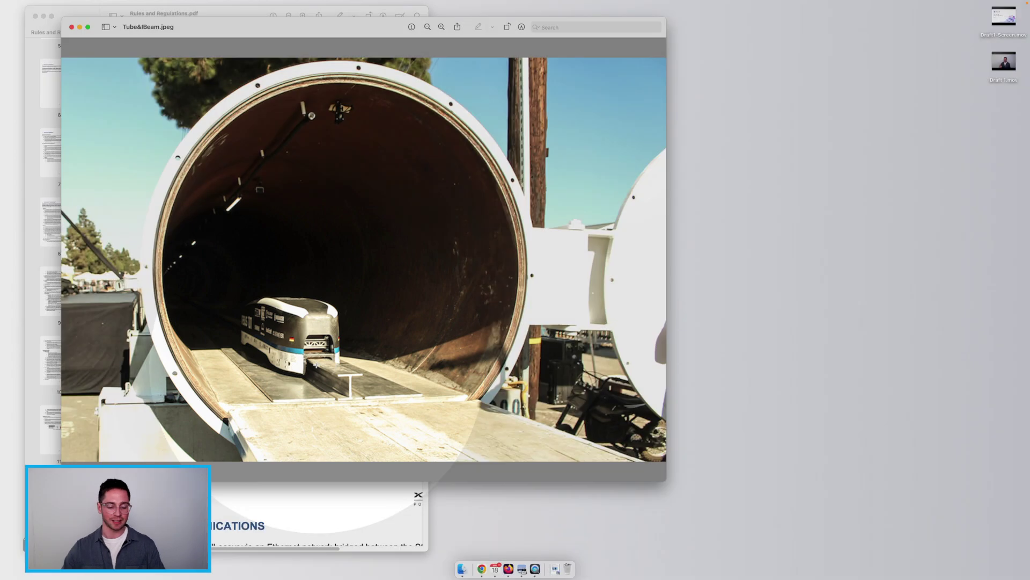
Return to the package, duplicate the Main Assembly slide, and save a Right view zoomed in on the four brake calipers on the copy
{"action": "key", "text": "ctrl+Left"}
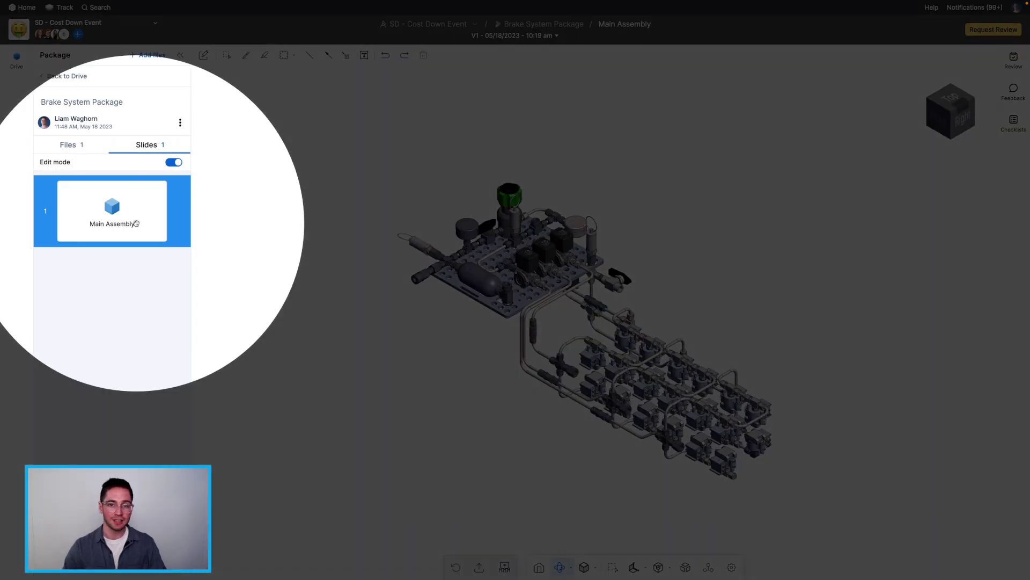
{"action": "right_click", "coordinate": [136, 223]}
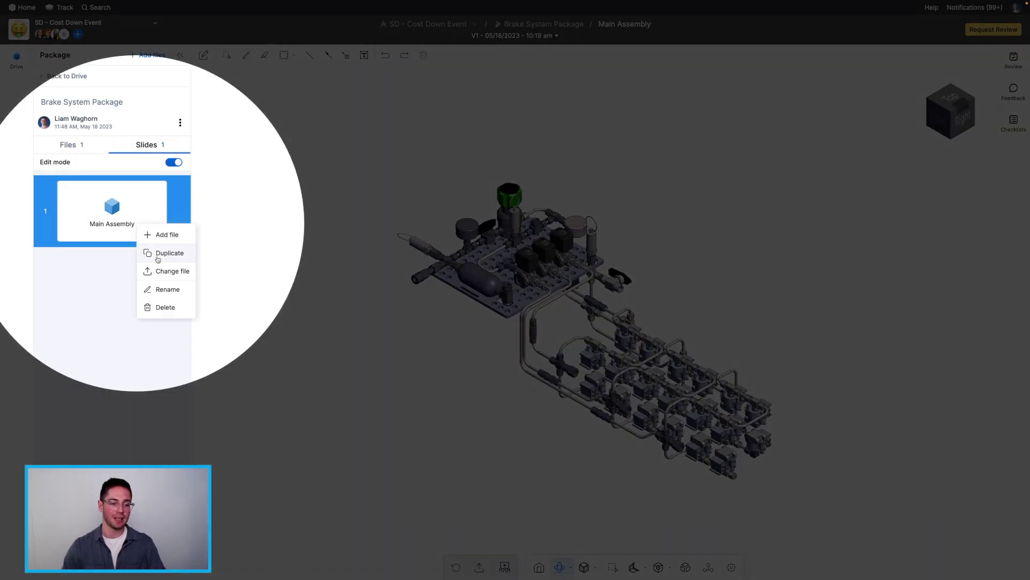
{"action": "left_click", "coordinate": [158, 254]}
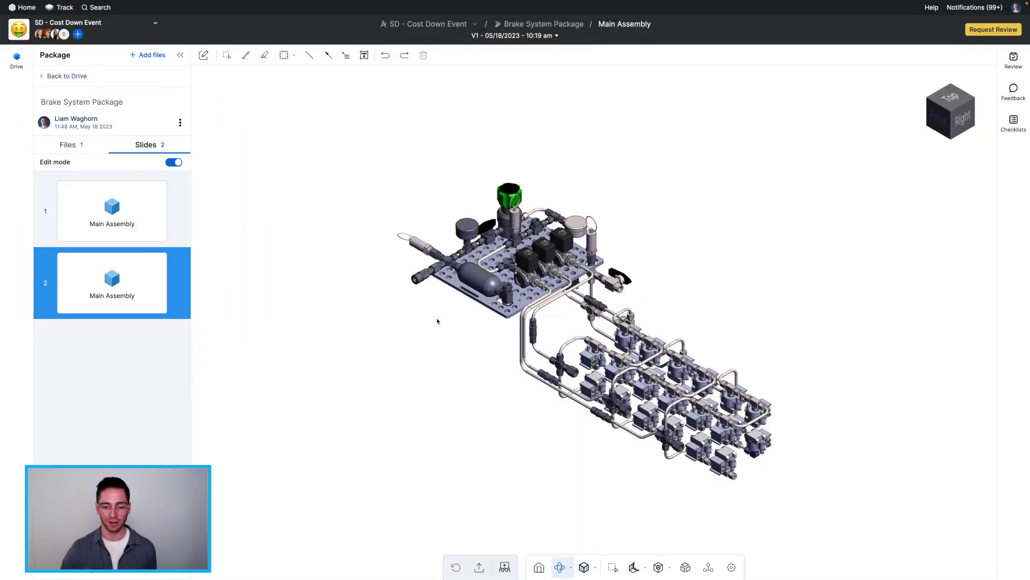
{"action": "left_click", "coordinate": [962, 127]}
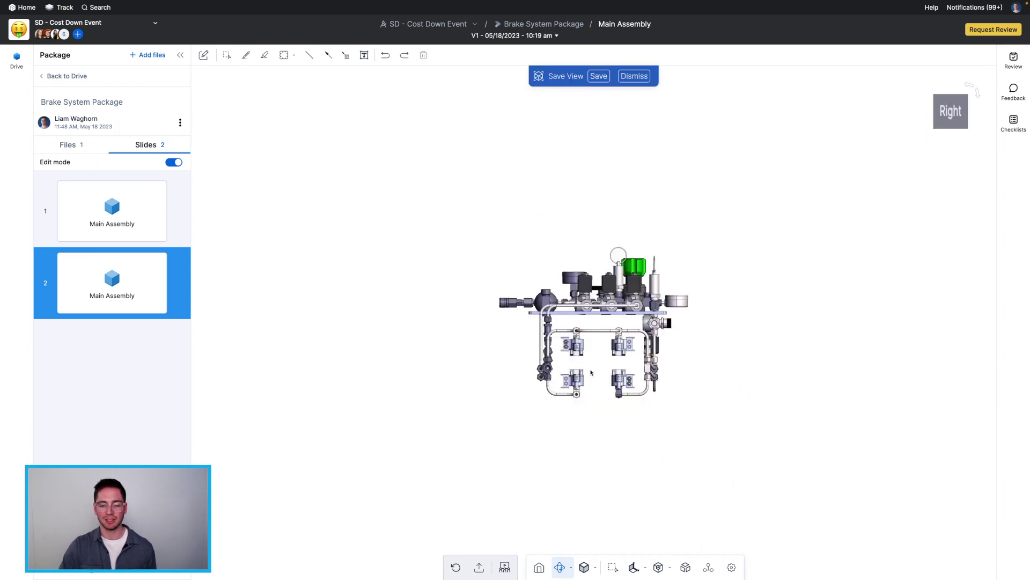
{"action": "scroll", "coordinate": [591, 372], "scroll_direction": "up", "scroll_amount": 10}
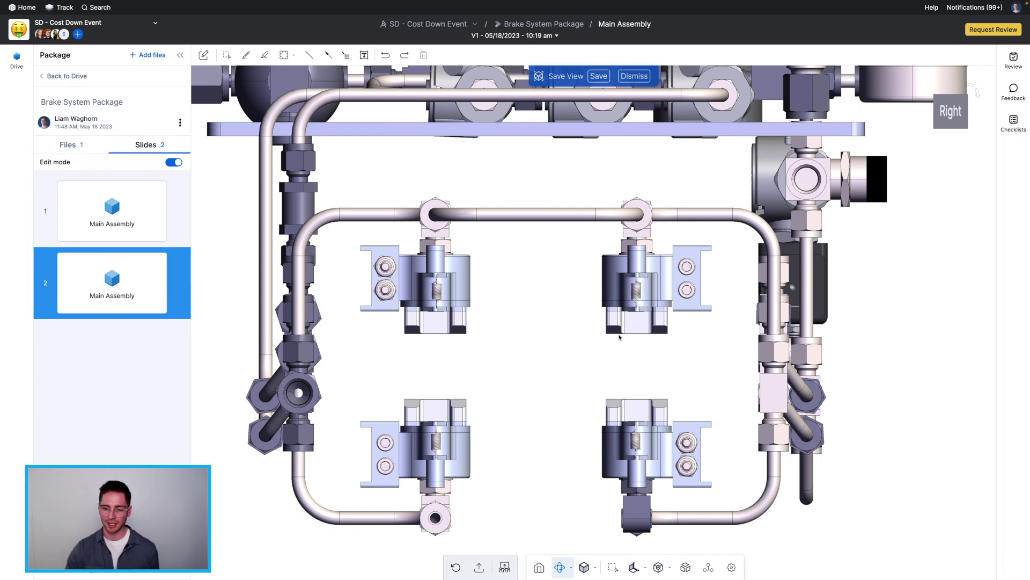
{"action": "left_click", "coordinate": [599, 78]}
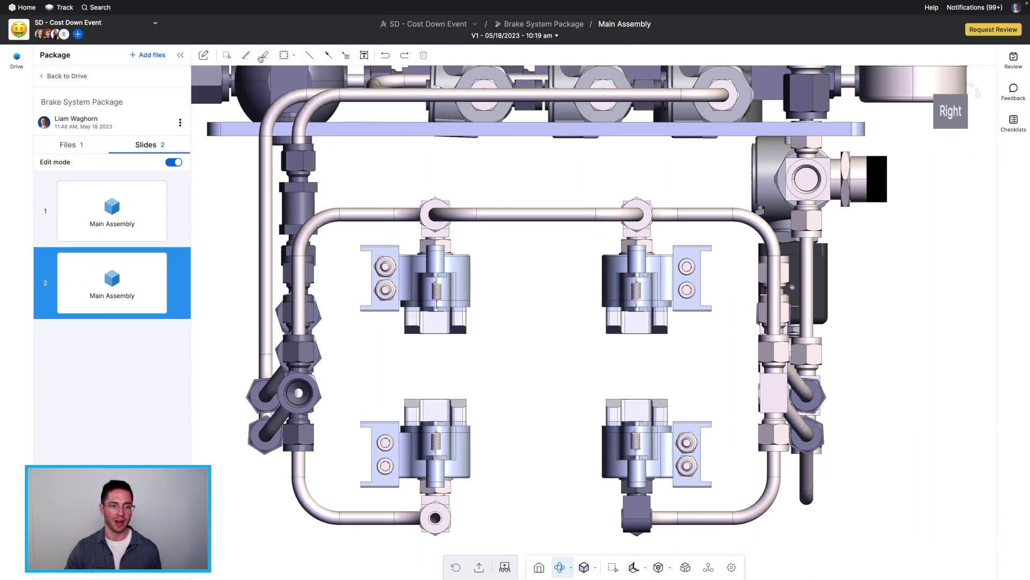
Highlight the rail as a yellow T: a horizontal band between the upper and lower calipers and a vertical stem below its centre
{"action": "left_click", "coordinate": [263, 58]}
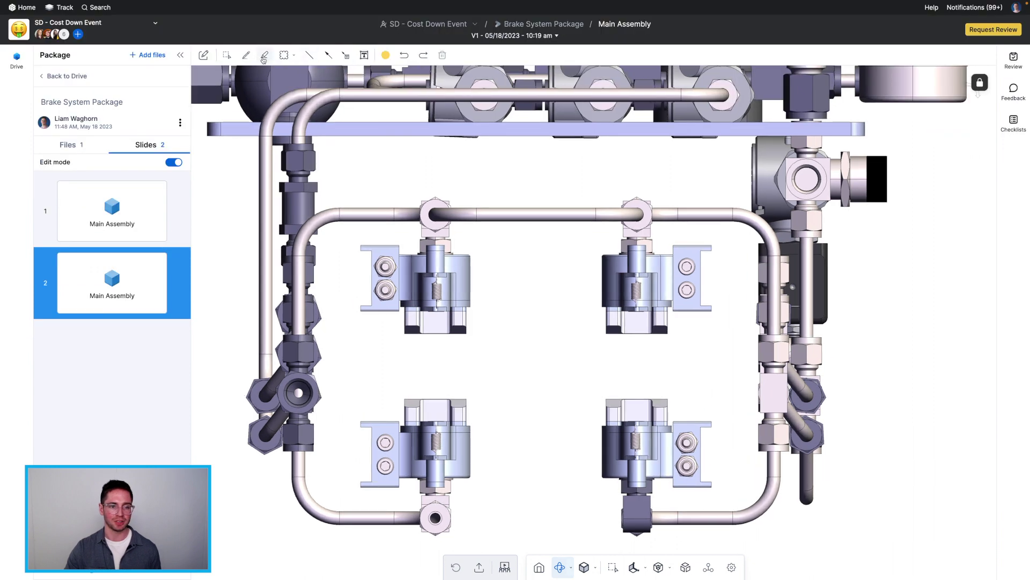
{"action": "mouse_move", "coordinate": [383, 333]}
{"action": "left_mouse_down"}
{"action": "mouse_move", "coordinate": [398, 349]}
{"action": "mouse_move", "coordinate": [691, 396]}
{"action": "left_mouse_up"}
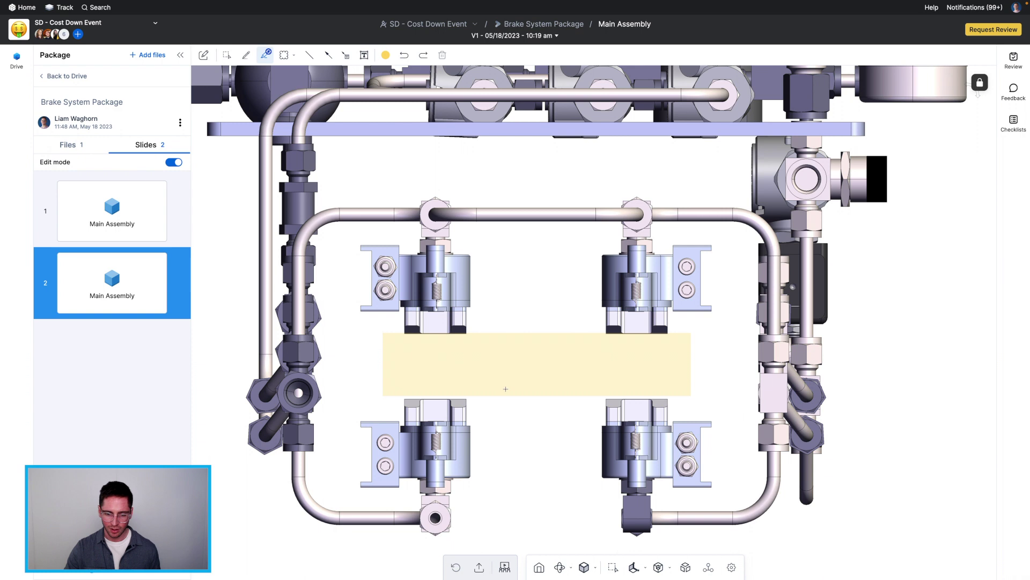
{"action": "left_click_drag", "start_coordinate": [502, 395], "coordinate": [569, 546]}
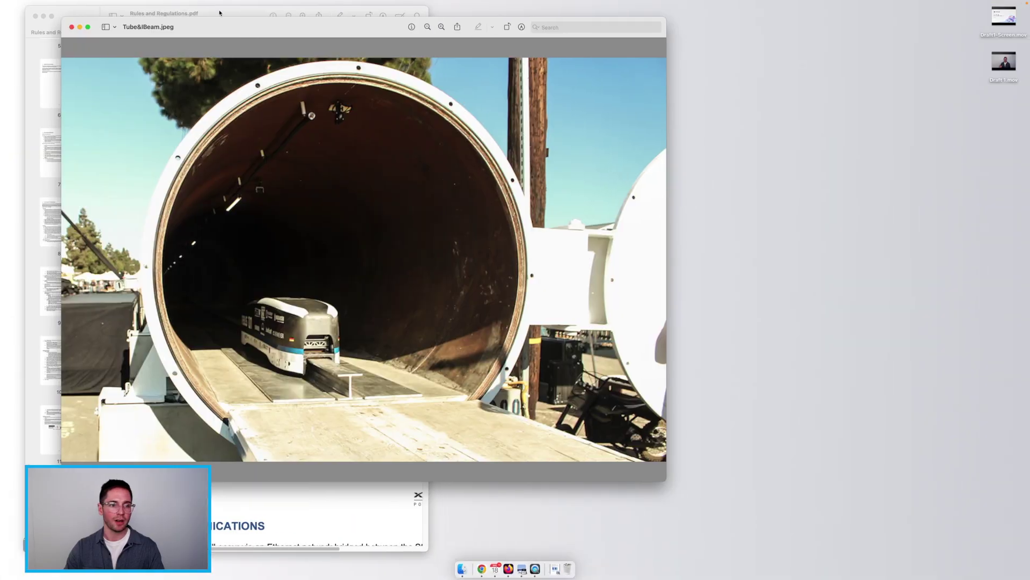
Switch to Rules and Regulations.pdf and capture a screenshot of the first Acceptable Braking diagram
{"action": "left_click", "coordinate": [223, 12]}
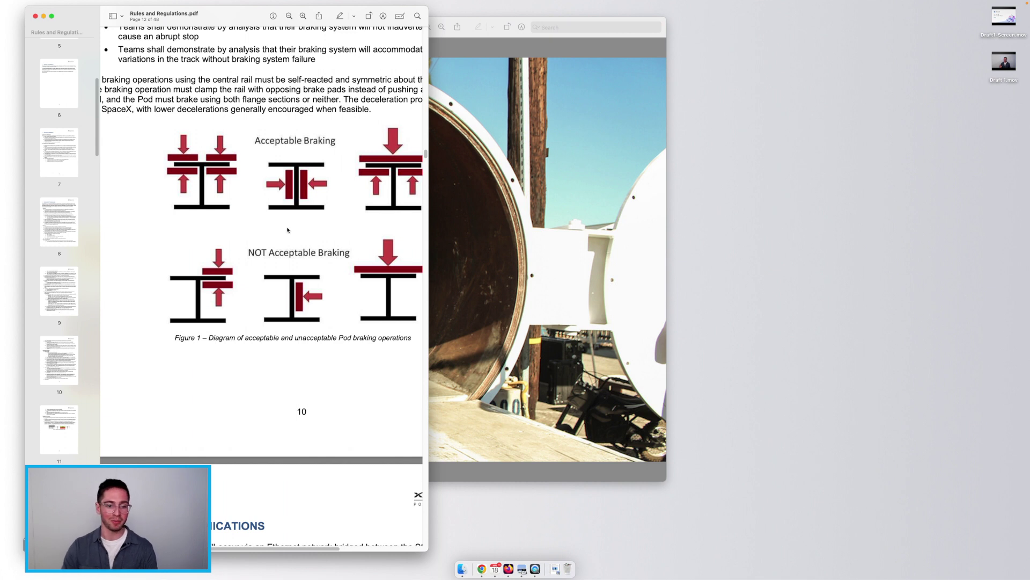
{"action": "scroll", "coordinate": [287, 229], "scroll_direction": "right", "scroll_amount": 3}
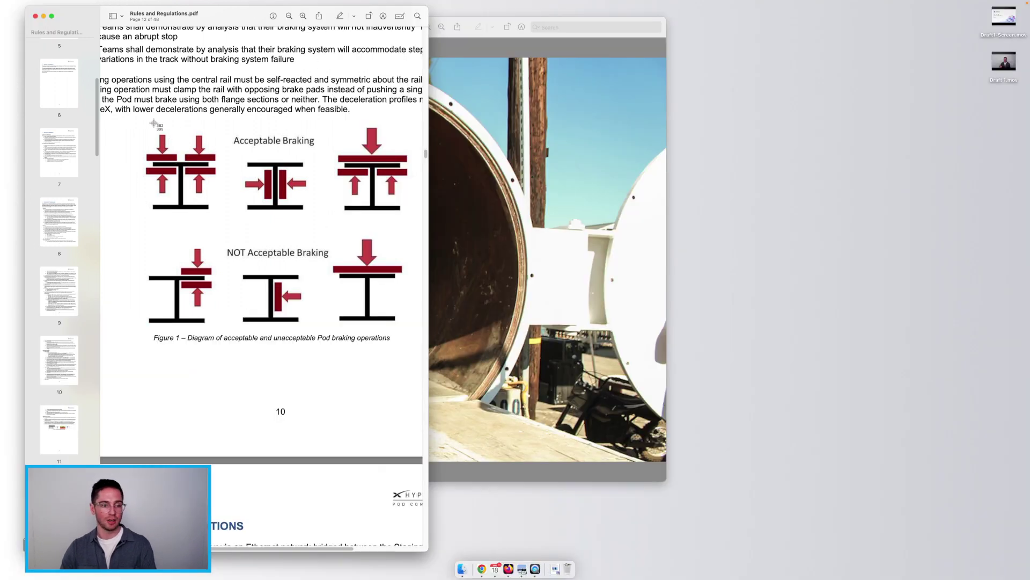
{"action": "key", "text": "super+shift+4"}
{"action": "left_click_drag", "start_coordinate": [112, 111], "coordinate": [236, 218]}
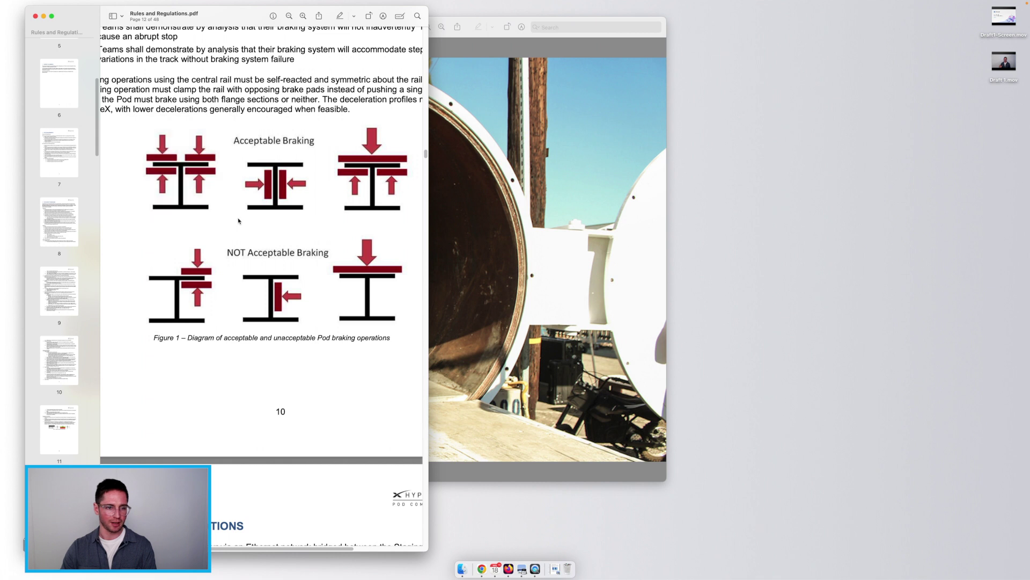
Return to the slide, paste the braking diagram, resize it and place it to the right of the calipers
{"action": "key", "text": "ctrl+Left"}
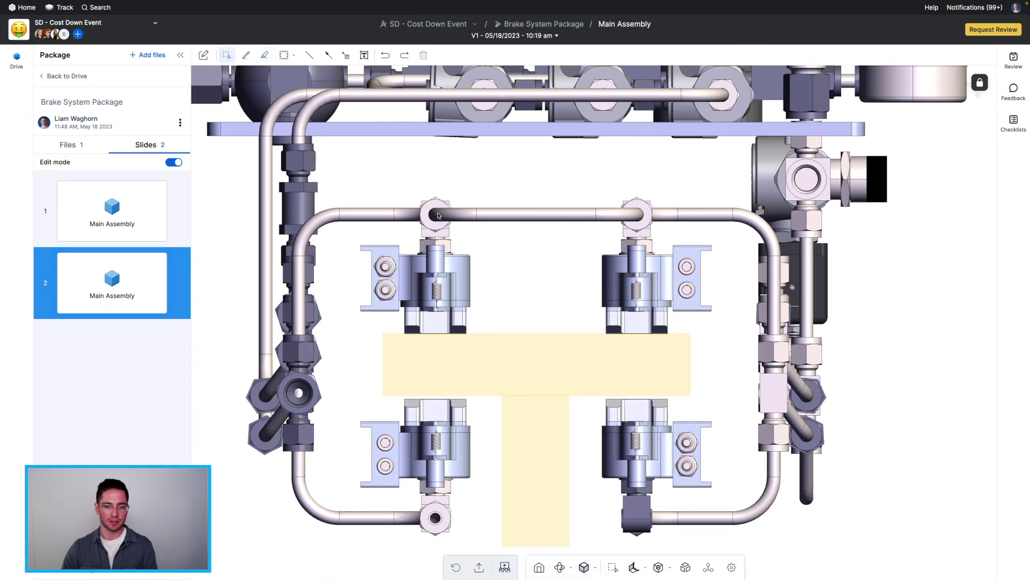
{"action": "key", "text": "super+v"}
{"action": "left_click_drag", "start_coordinate": [771, 157], "coordinate": [596, 307]}
{"action": "left_click_drag", "start_coordinate": [552, 357], "coordinate": [843, 299]}
Draw a red arrow from the braking diagram to the highlighted horizontal band of the rail
{"action": "left_click", "coordinate": [328, 54]}
{"action": "left_click_drag", "start_coordinate": [782, 327], "coordinate": [693, 358]}
{"action": "left_click", "coordinate": [944, 263]}
Rename the duplicated slide as Braking Style and check the saved content of both slides
{"action": "right_click", "coordinate": [109, 304]}
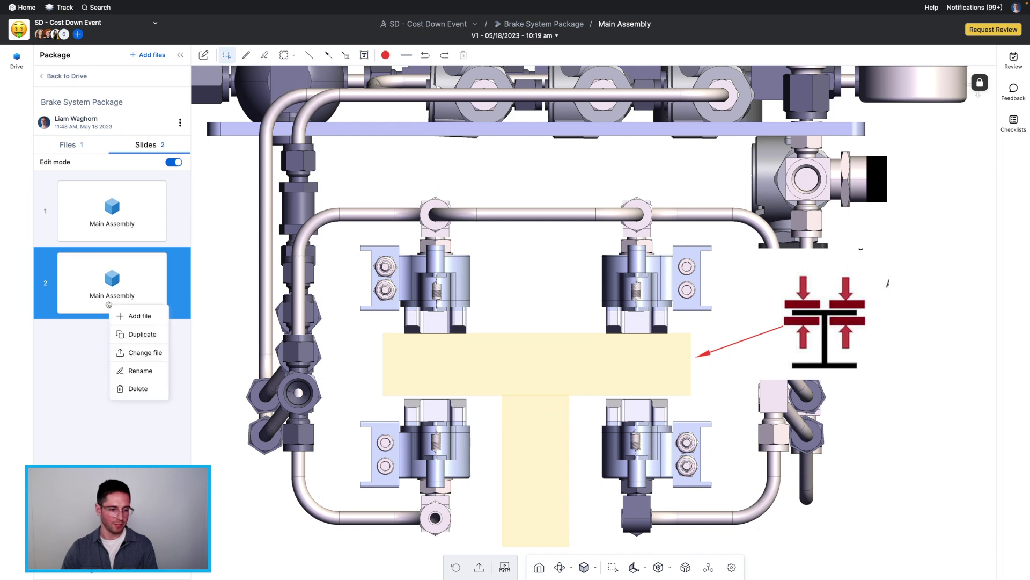
{"action": "left_click", "coordinate": [146, 368]}
{"action": "type", "text": "Braking St"}
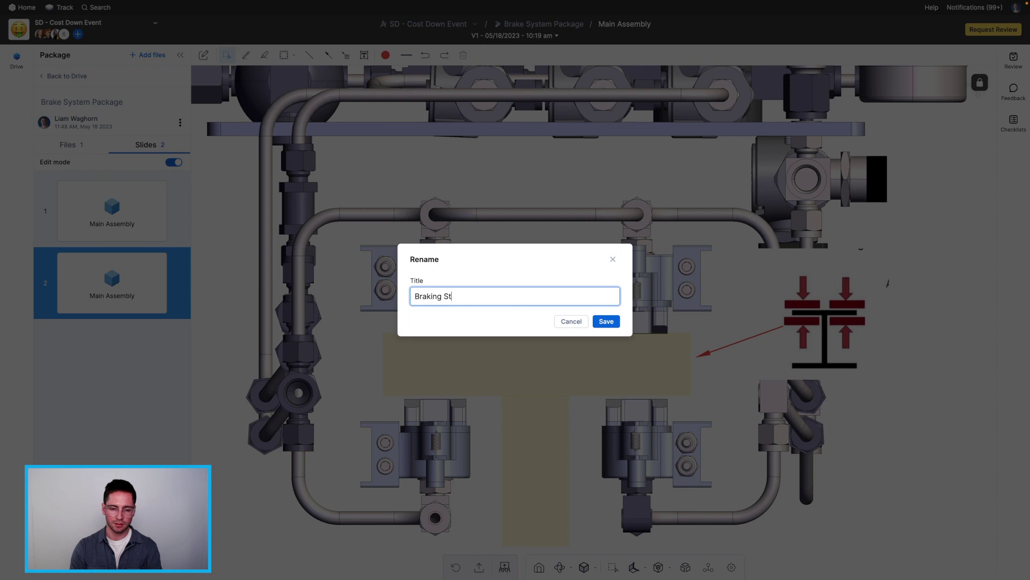
{"action": "type", "text": "yle"}
{"action": "key", "text": "Return"}
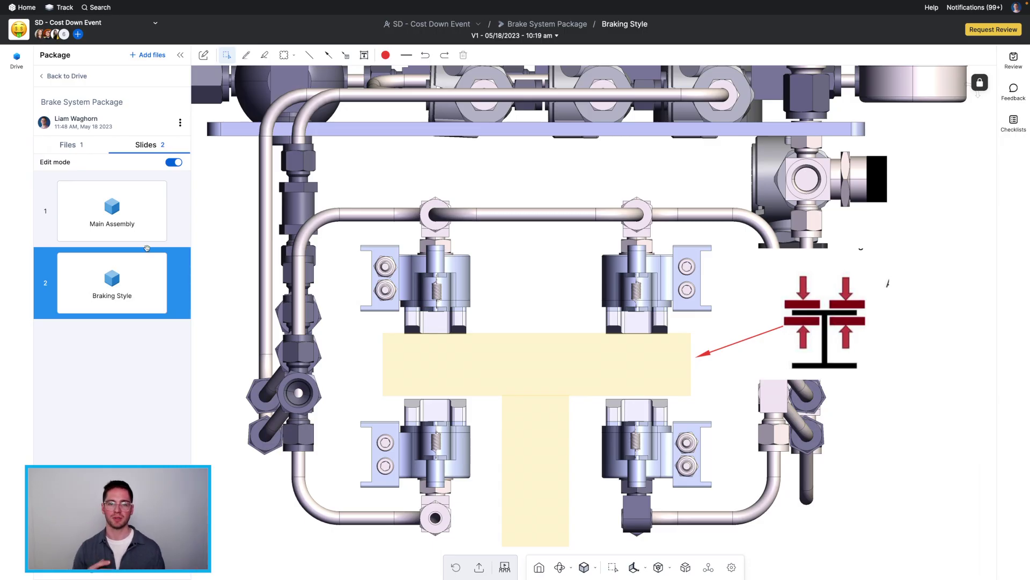
{"action": "left_click", "coordinate": [149, 226]}
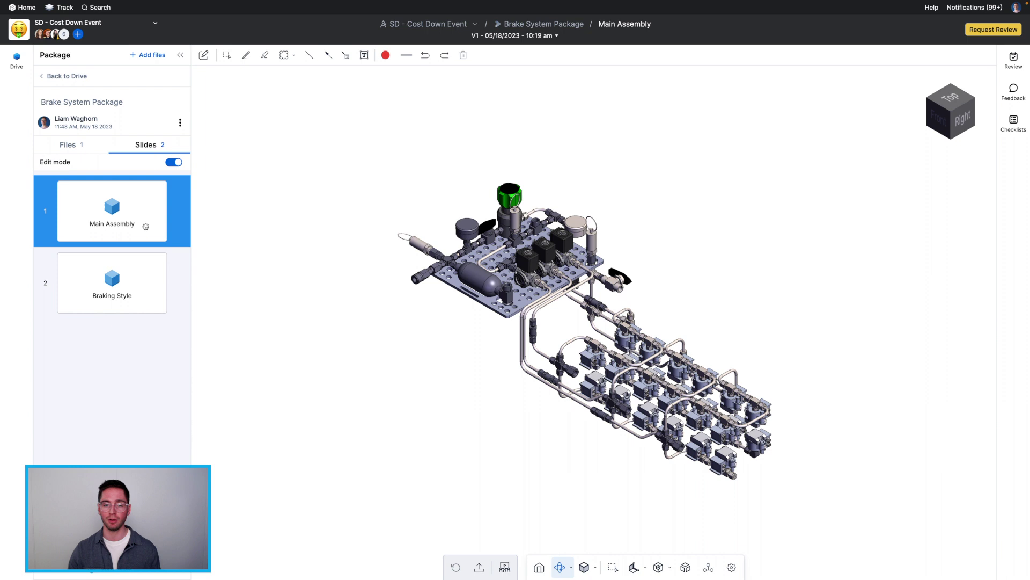
{"action": "left_click", "coordinate": [134, 273]}
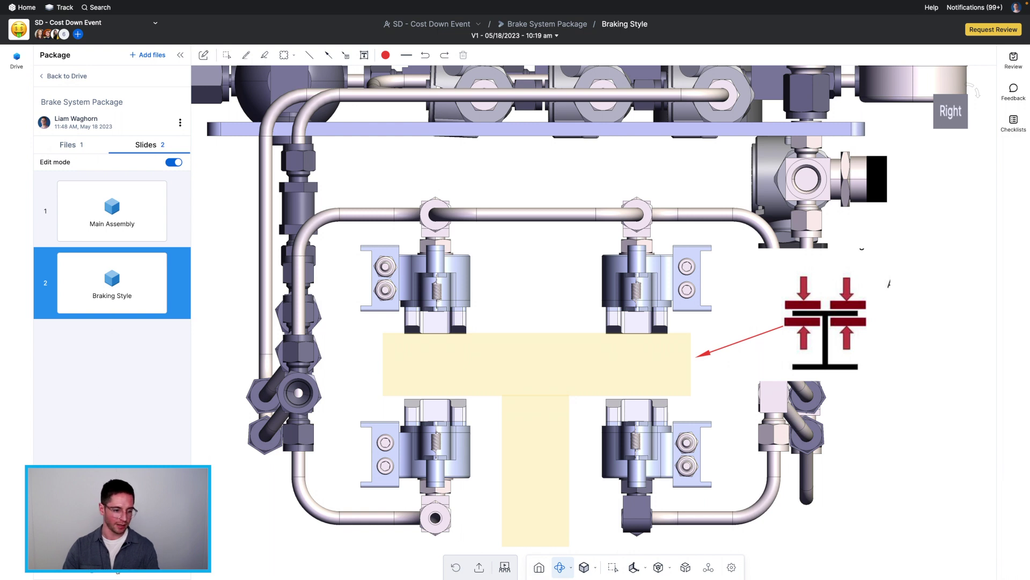
Add the Brake Array Assembly as a third slide and turn it to the isometric view from the top, front and right
{"action": "left_click", "coordinate": [116, 567]}
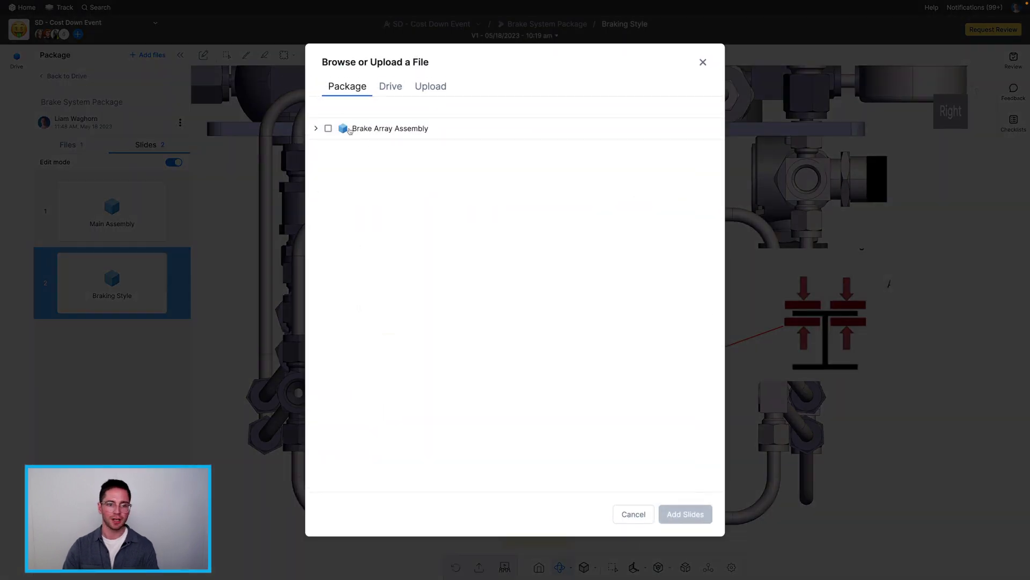
{"action": "left_click", "coordinate": [328, 128]}
{"action": "left_click", "coordinate": [686, 513]}
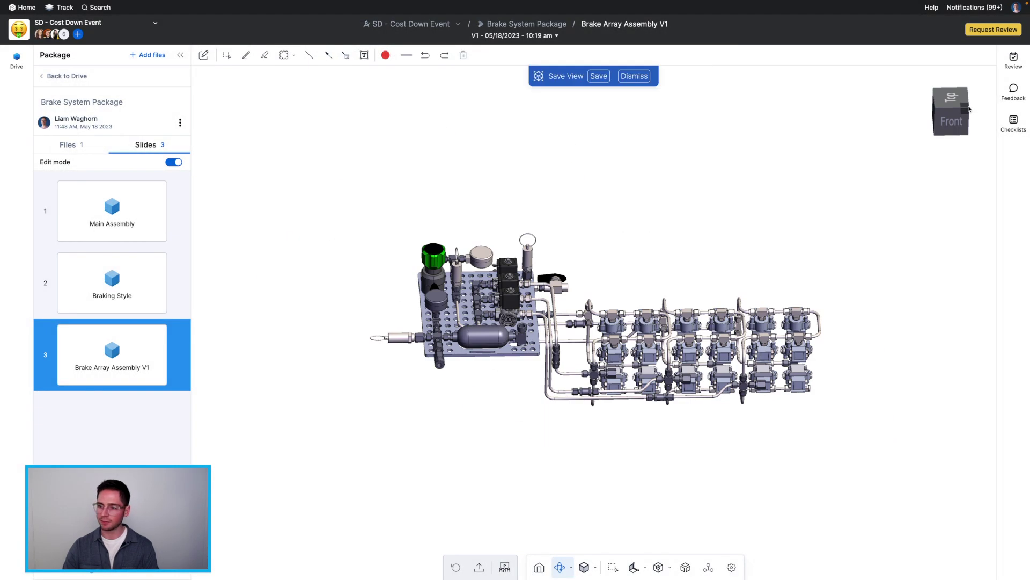
{"action": "left_click", "coordinate": [969, 109]}
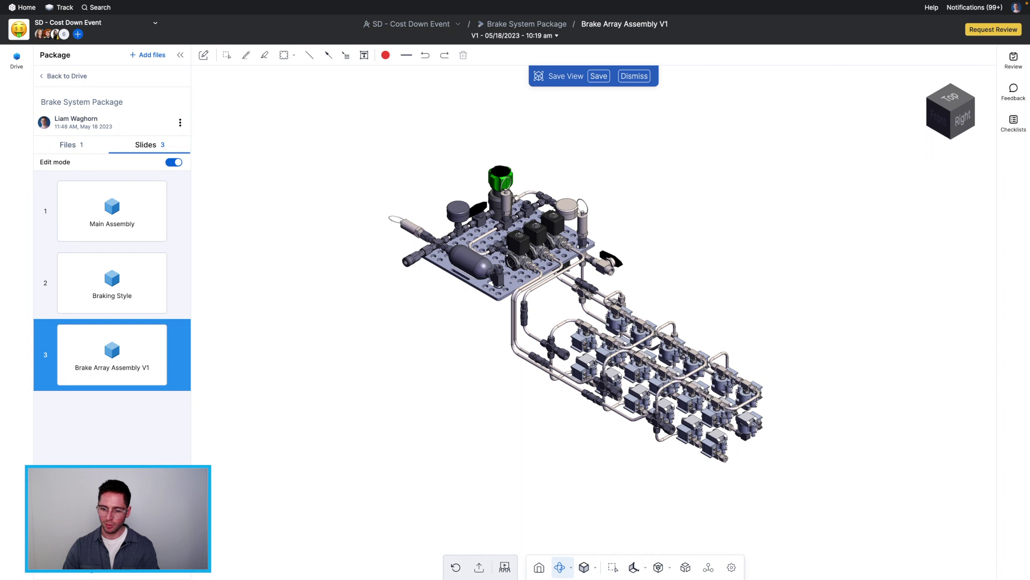
Isolate the Assem1-9 brake caliper together with LUMP1, the tee fitting mounted on it
{"action": "left_click", "coordinate": [709, 567]}
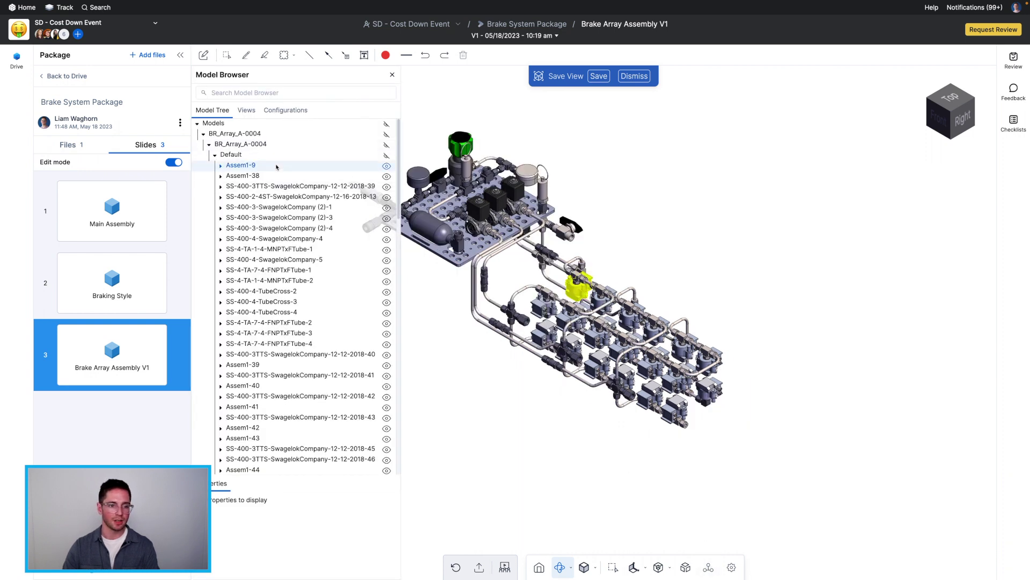
{"action": "double_click", "coordinate": [239, 166]}
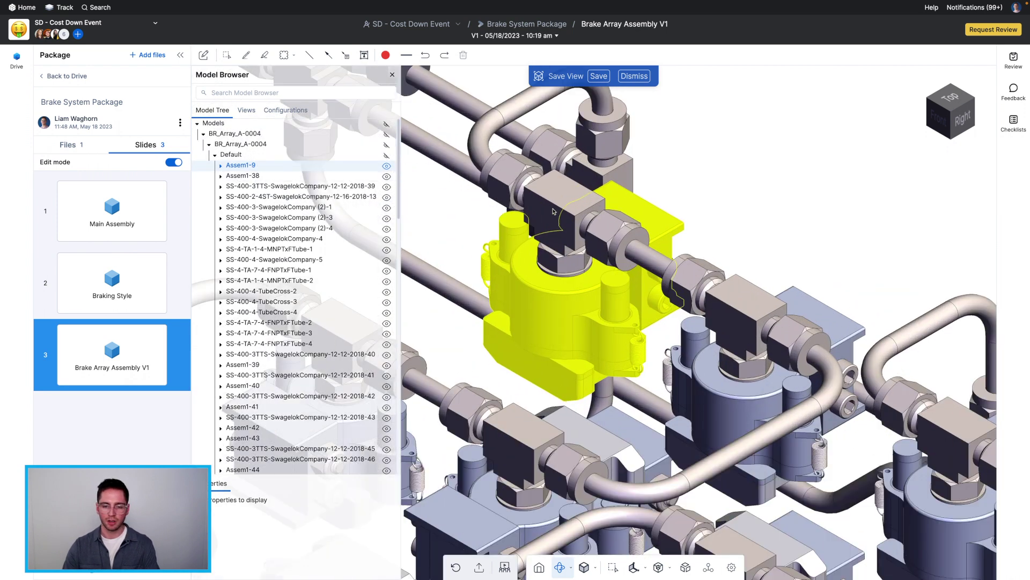
{"action": "left_click", "coordinate": [554, 211]}
{"action": "right_click", "coordinate": [553, 211]}
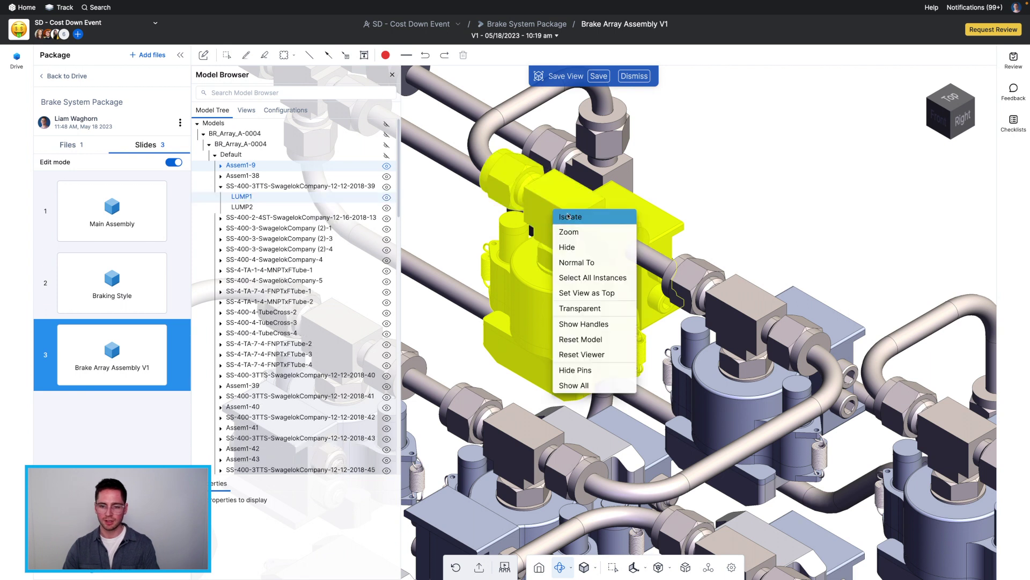
{"action": "left_click", "coordinate": [572, 218]}
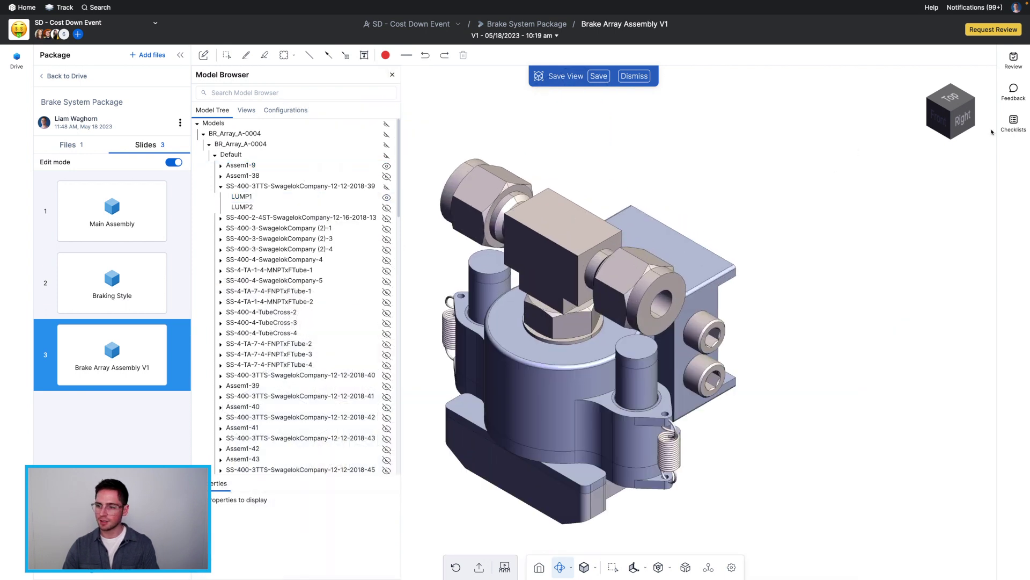
Turn the isolated caliper to the level view between Front and Right, and hide its Cylinder-1 part
{"action": "left_click", "coordinate": [950, 127]}
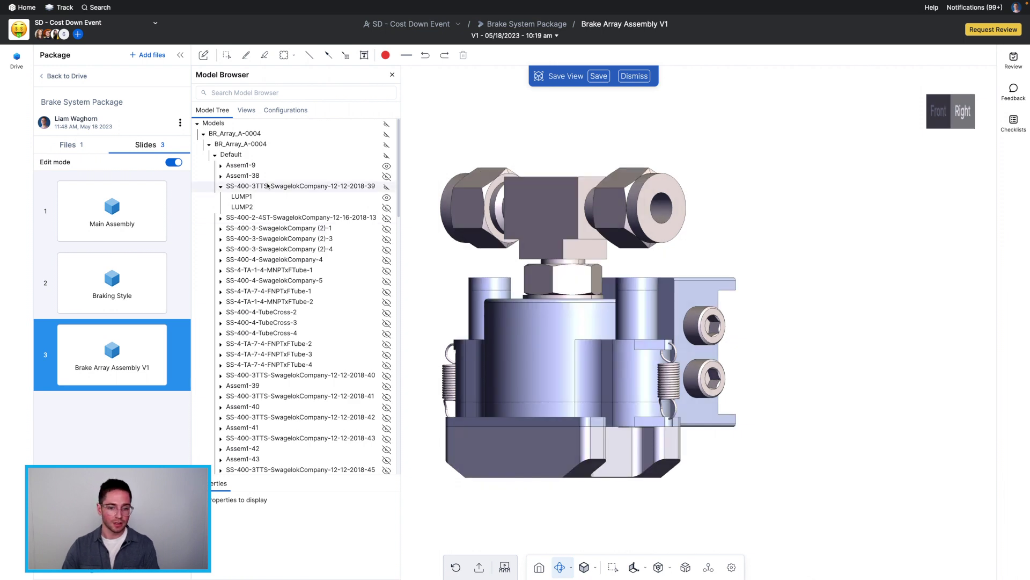
{"action": "left_click", "coordinate": [514, 341]}
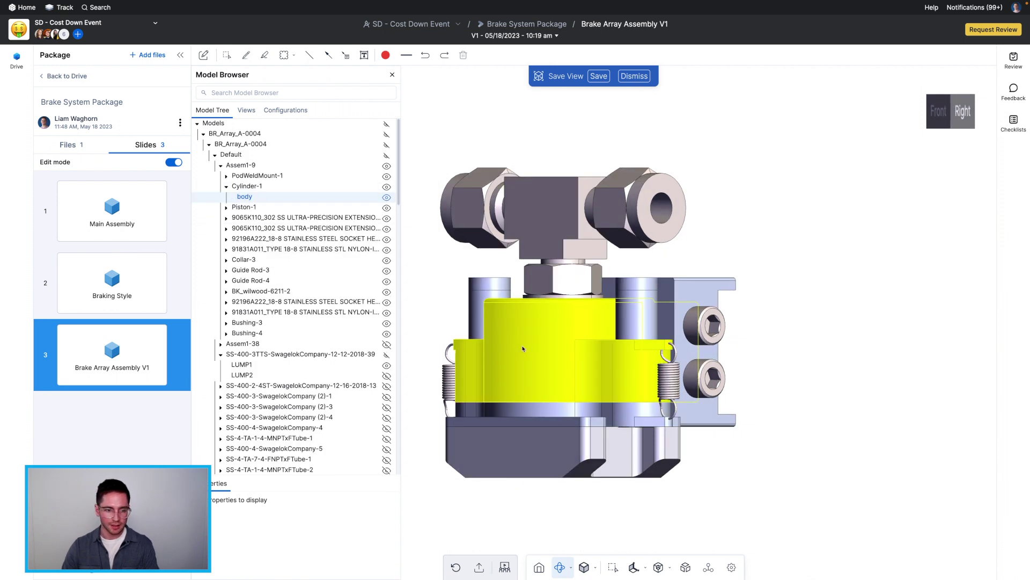
{"action": "left_click", "coordinate": [387, 187]}
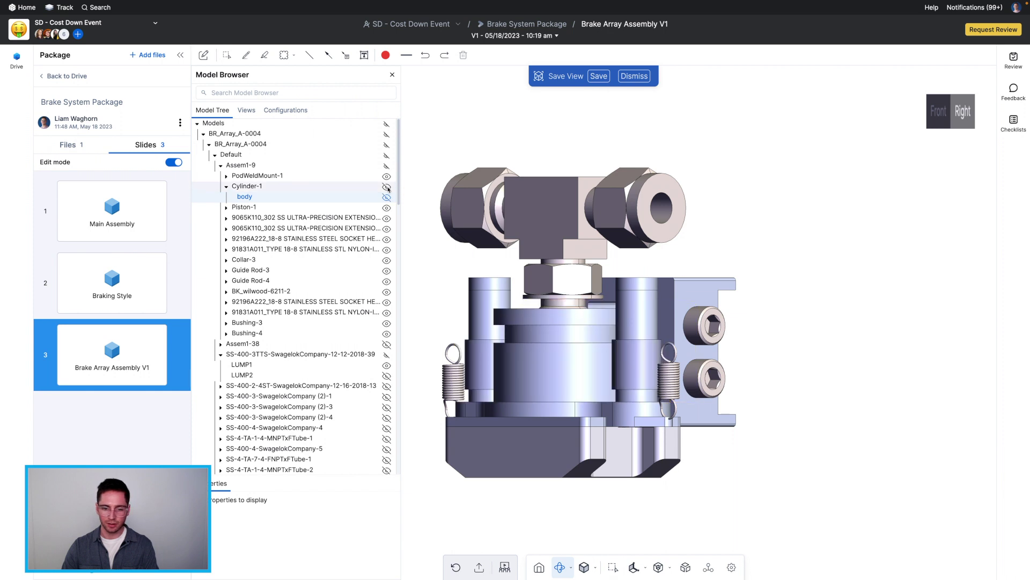
Select both guide rods, both BK_wilwood-6211-2 bodies, the collar and the piston, and move them straight down with the transform handles
{"action": "left_click", "coordinate": [490, 301]}
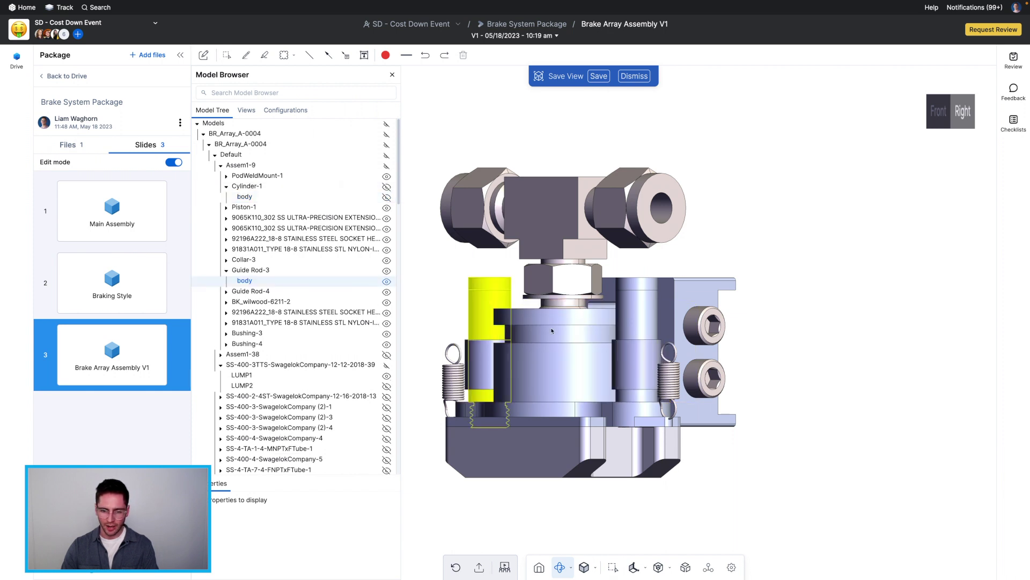
{"action": "left_click", "coordinate": [566, 440], "text": "ctrl"}
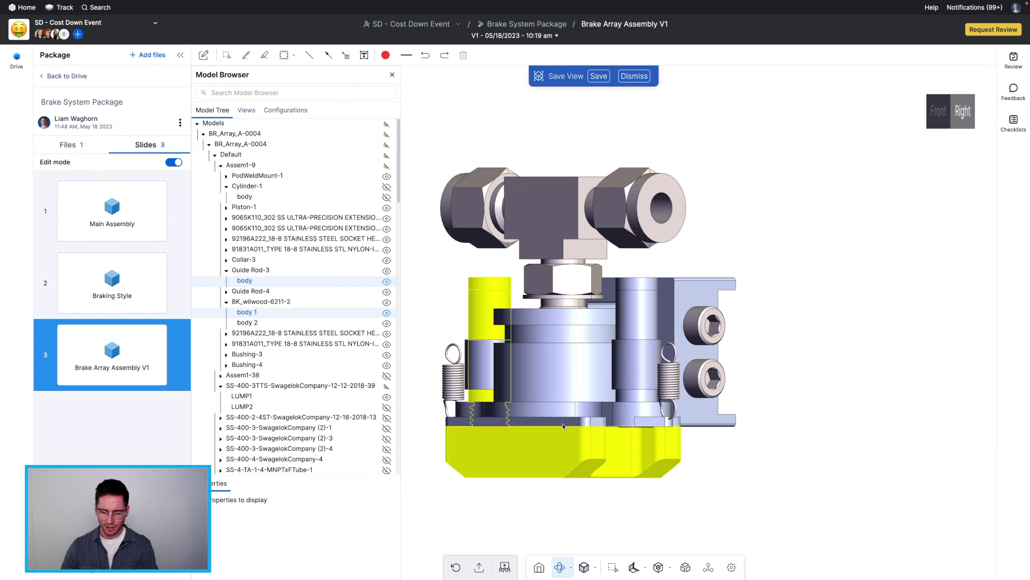
{"action": "left_click", "coordinate": [652, 306], "text": "ctrl"}
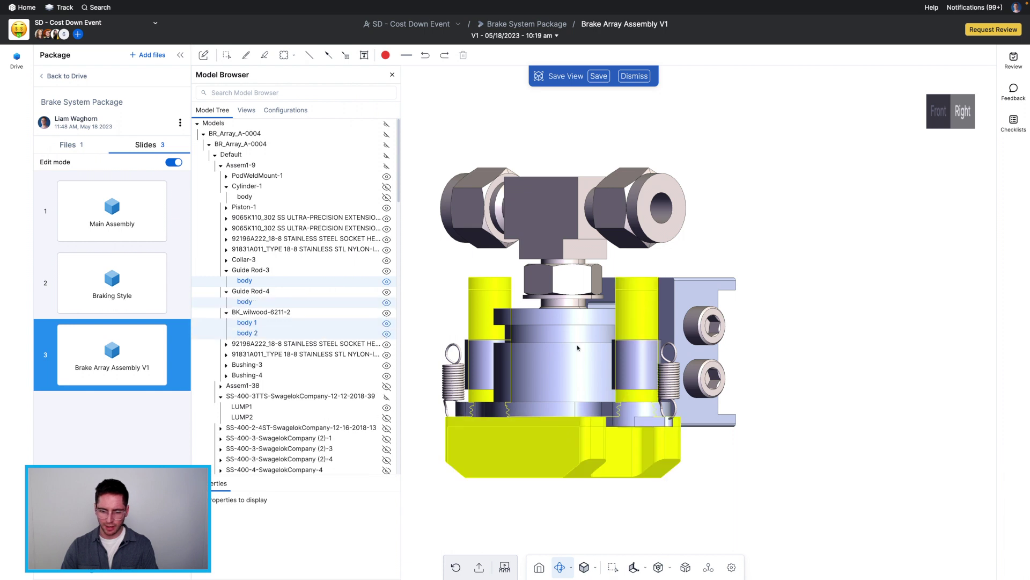
{"action": "left_click", "coordinate": [558, 408], "text": "ctrl"}
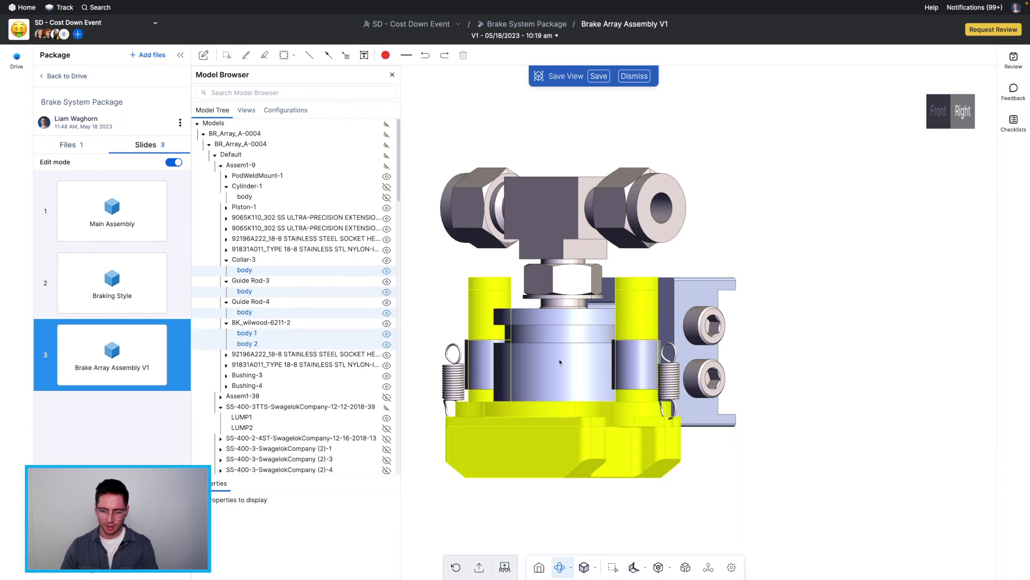
{"action": "left_click", "coordinate": [562, 369], "text": "ctrl"}
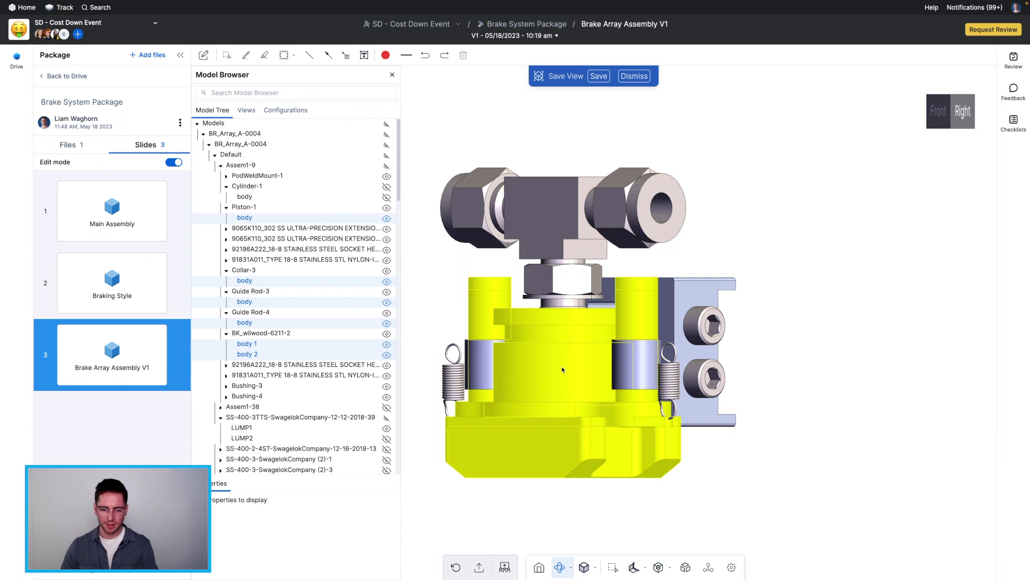
{"action": "right_click", "coordinate": [562, 370]}
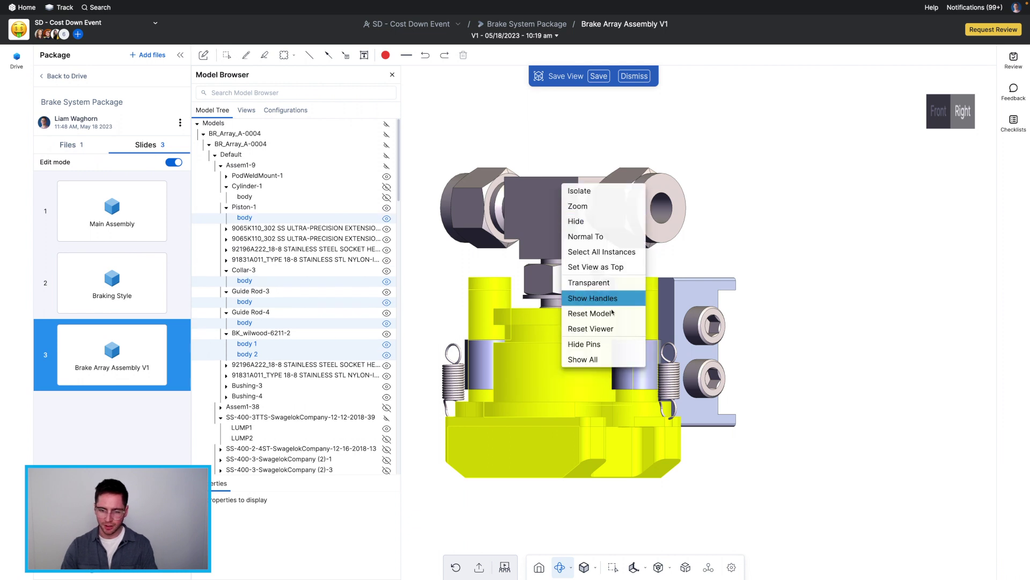
{"action": "left_click", "coordinate": [598, 298]}
{"action": "left_click_drag", "start_coordinate": [563, 344], "coordinate": [559, 396]}
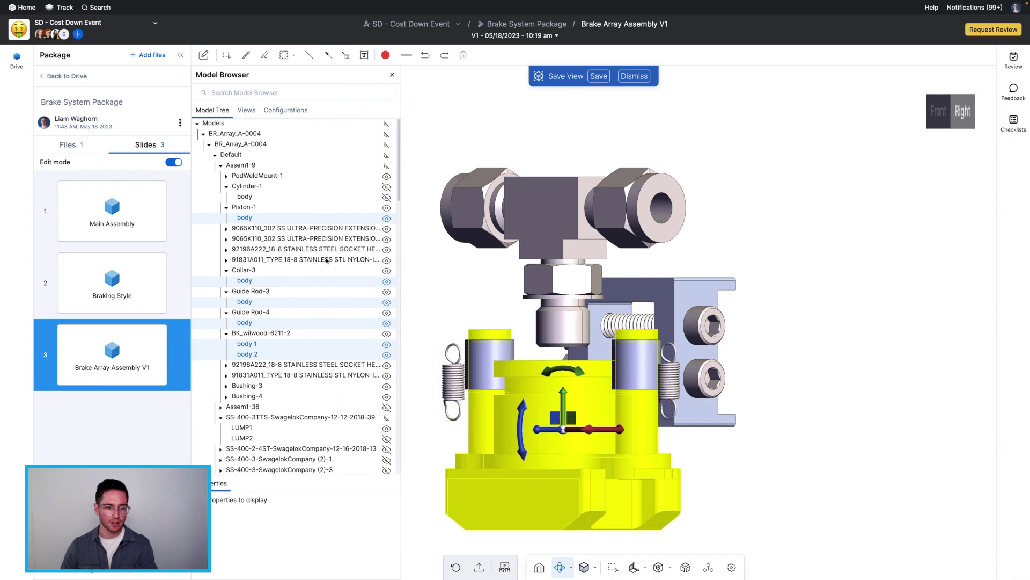
Show Cylinder-1 again with PodWeldMount-1 kept visible, close the model browser and clear the selection
{"action": "left_click", "coordinate": [387, 177]}
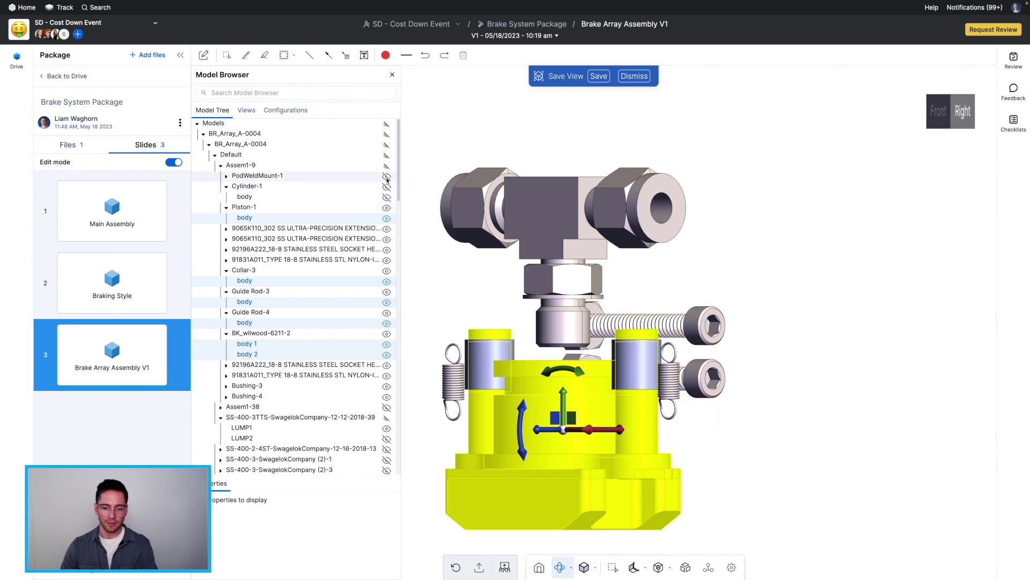
{"action": "left_click", "coordinate": [386, 176]}
{"action": "left_click", "coordinate": [386, 187]}
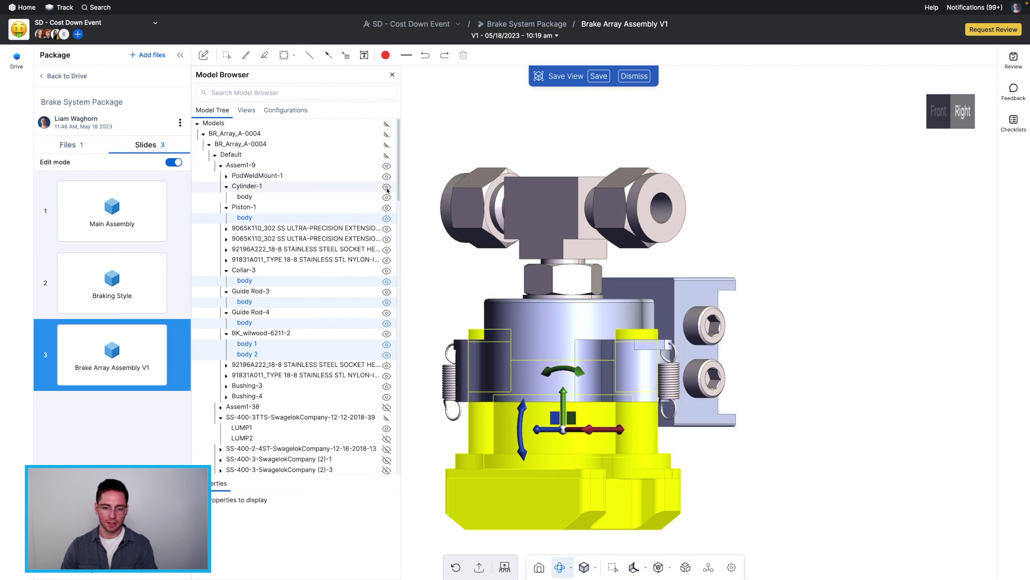
{"action": "left_click", "coordinate": [392, 75]}
{"action": "left_click", "coordinate": [389, 283]}
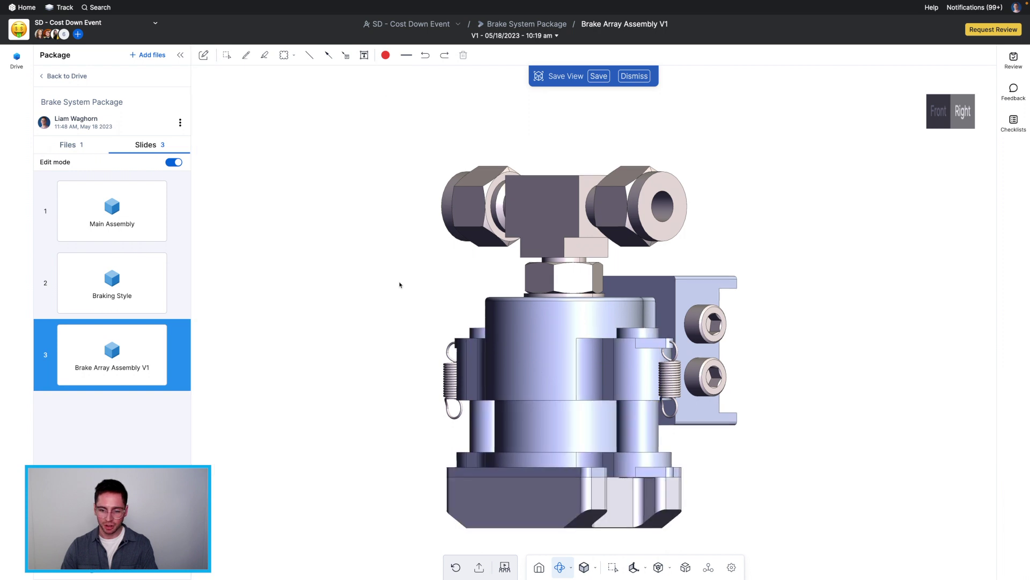
Draw freehand red lines from the lower hooks of both springs down to the collar
{"action": "left_click_drag", "start_coordinate": [407, 252], "coordinate": [440, 257]}
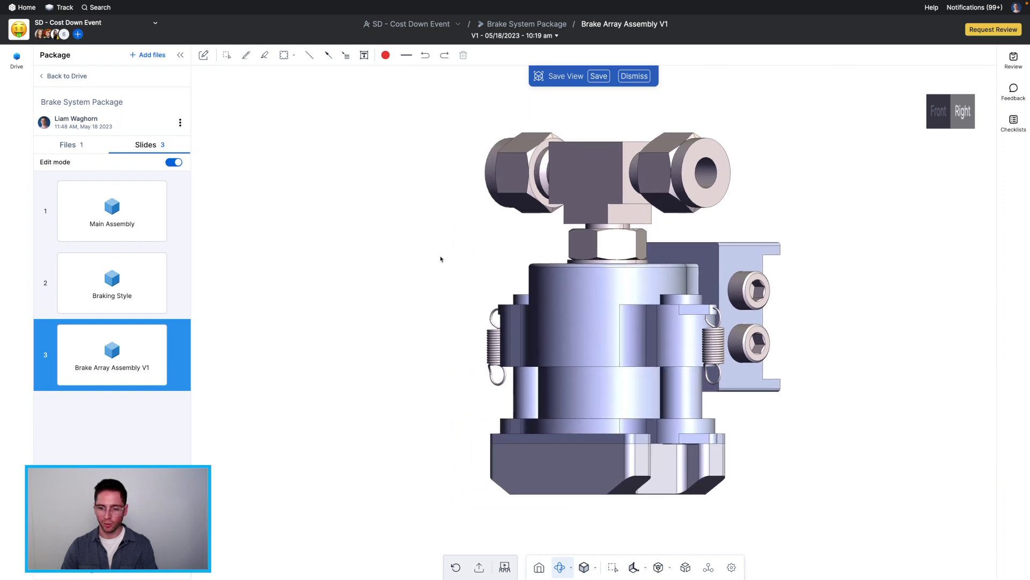
{"action": "left_click", "coordinate": [246, 55]}
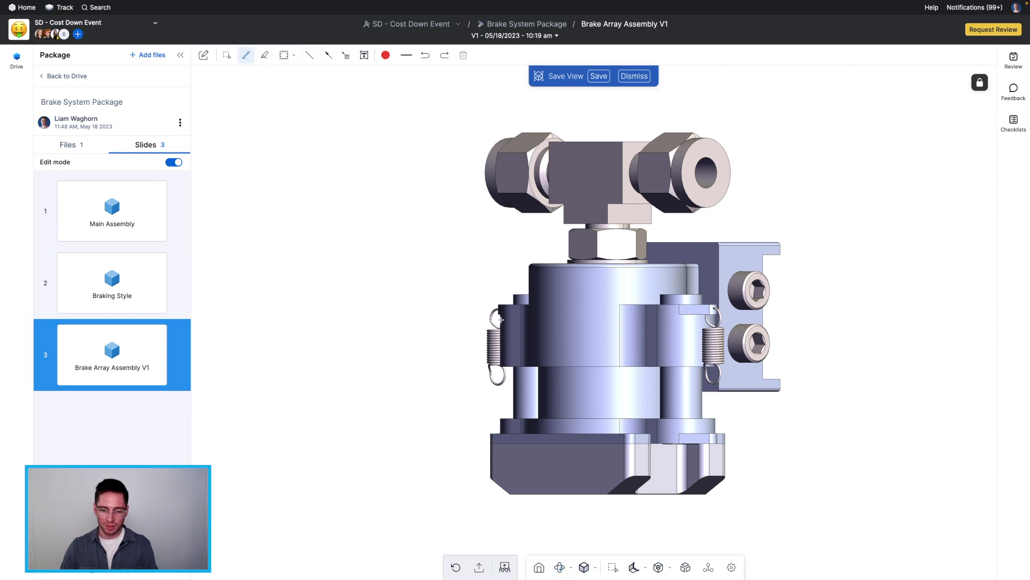
{"action": "left_click_drag", "start_coordinate": [498, 369], "coordinate": [499, 429]}
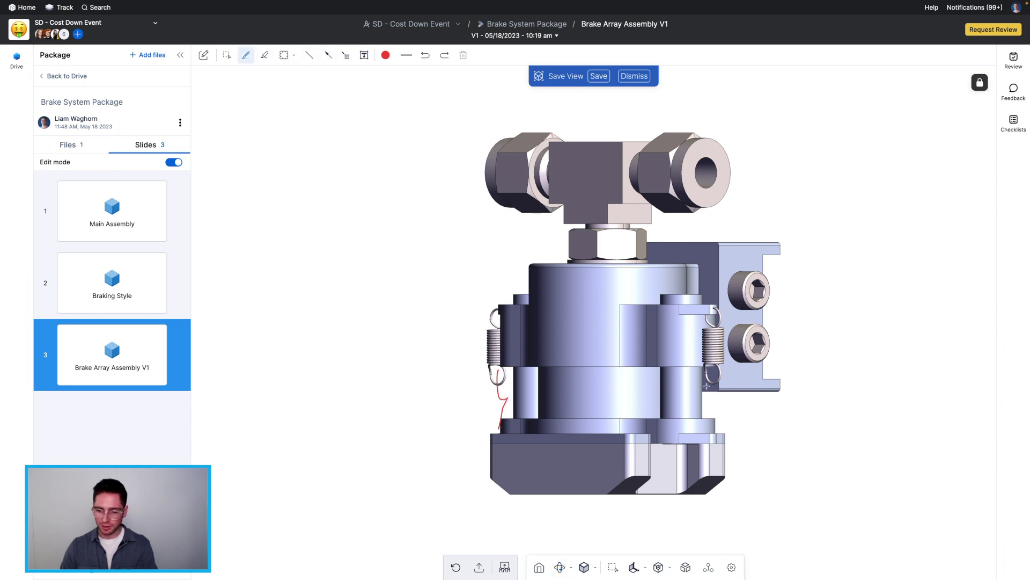
{"action": "left_click_drag", "start_coordinate": [715, 371], "coordinate": [715, 432]}
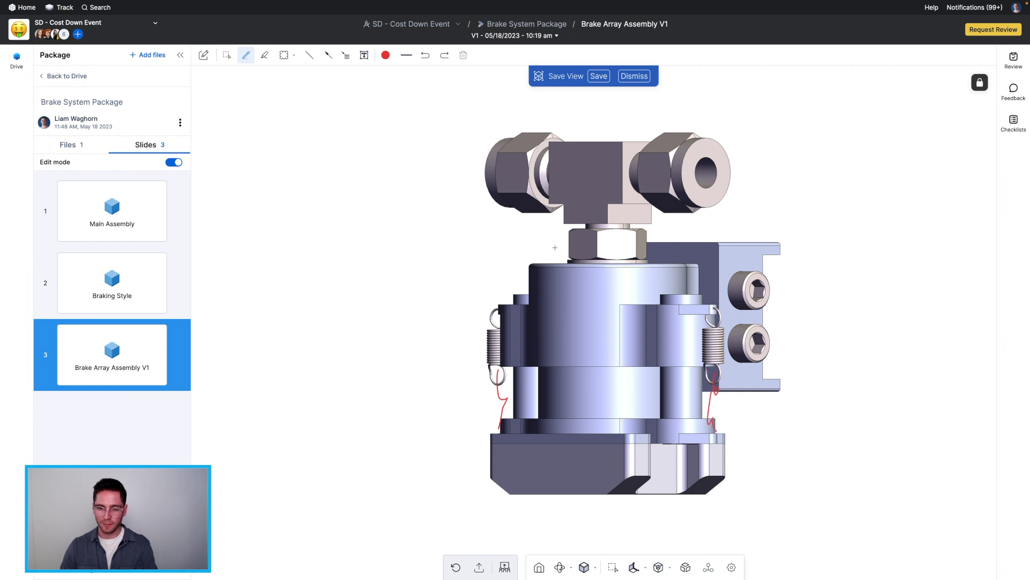
Add a two-line text note beside the caliper reading "Pneumatic Actuation" and "Key Moving Parts led by guiding rods"
{"action": "left_click", "coordinate": [364, 55]}
{"action": "left_click", "coordinate": [332, 155]}
{"action": "key", "text": "BackSpace"}
{"action": "type", "text": "P"}
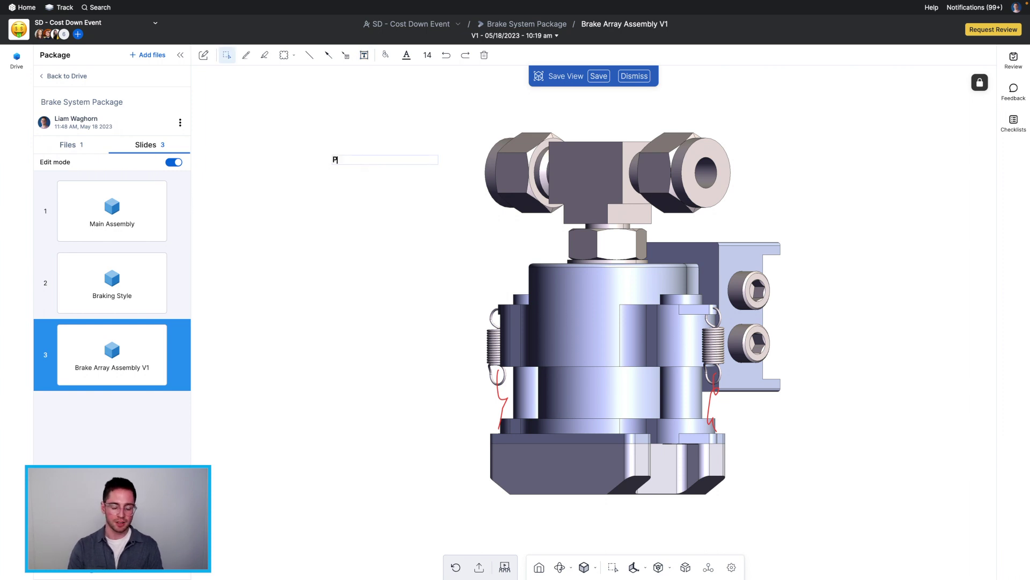
{"action": "type", "text": "neumat"}
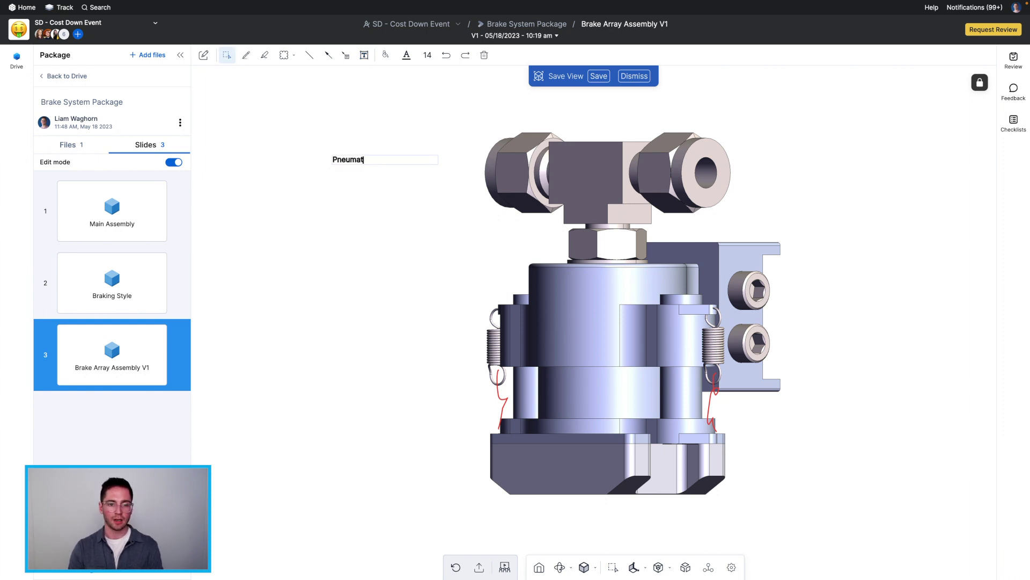
{"action": "type", "text": "ic Actuation"}
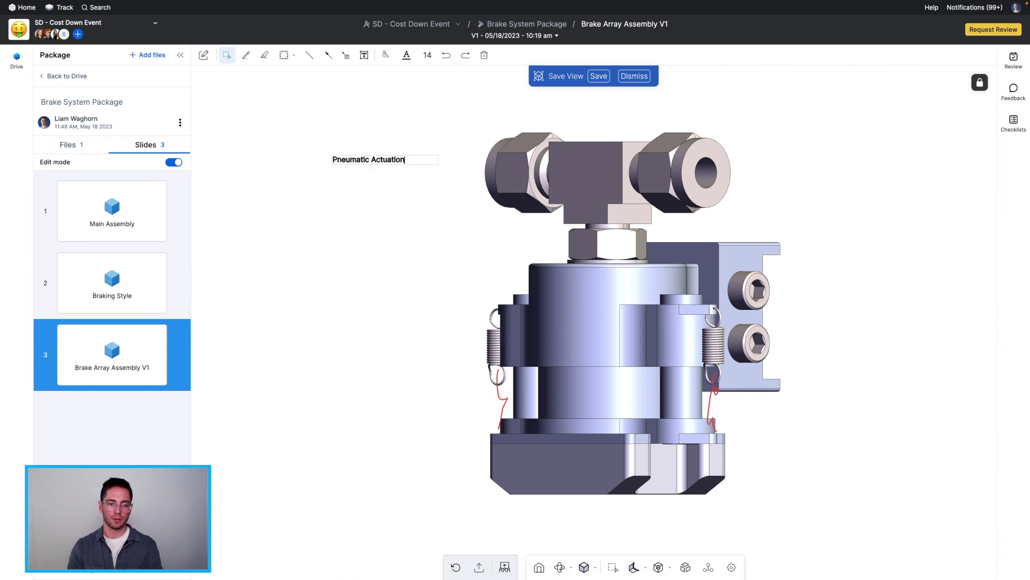
{"action": "key", "text": "Return"}
{"action": "type", "text": "Key Mo"}
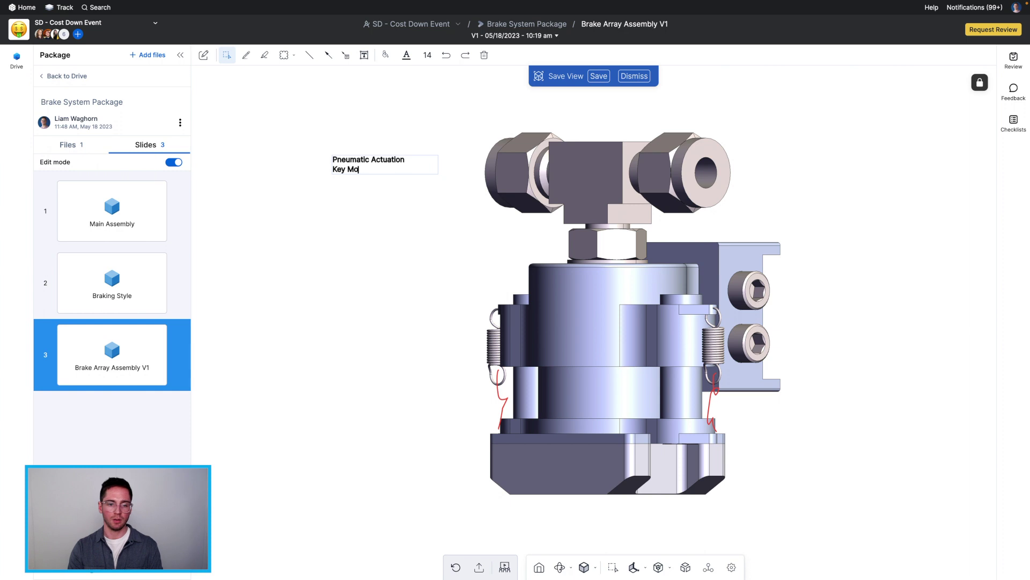
{"action": "type", "text": "ving Parts led by guiding rods"}
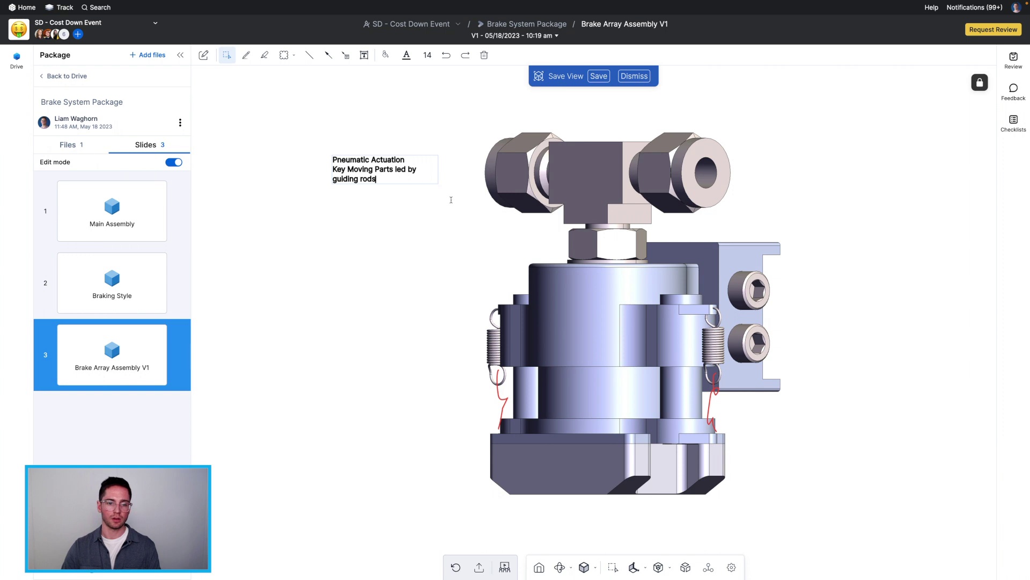
Set the whole note's font size to 24 and widen its text box
{"action": "key", "text": "ctrl+a"}
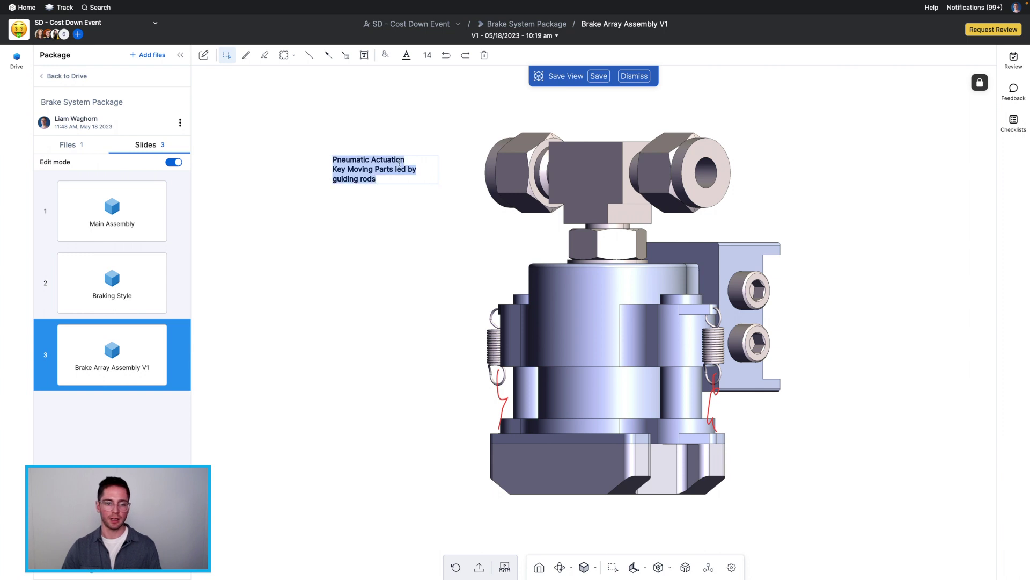
{"action": "left_click", "coordinate": [428, 55]}
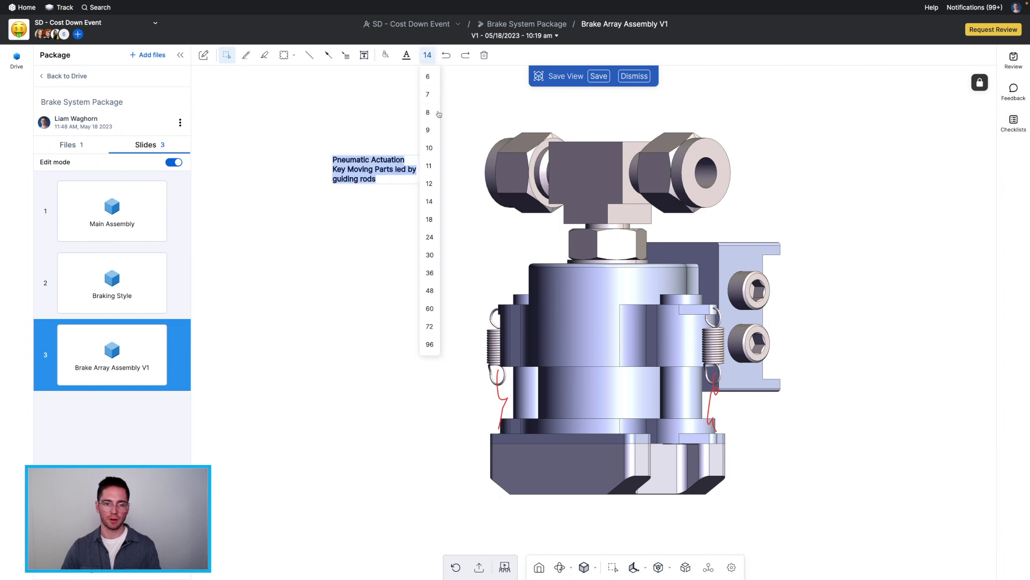
{"action": "left_click", "coordinate": [428, 237]}
{"action": "left_click", "coordinate": [451, 162]}
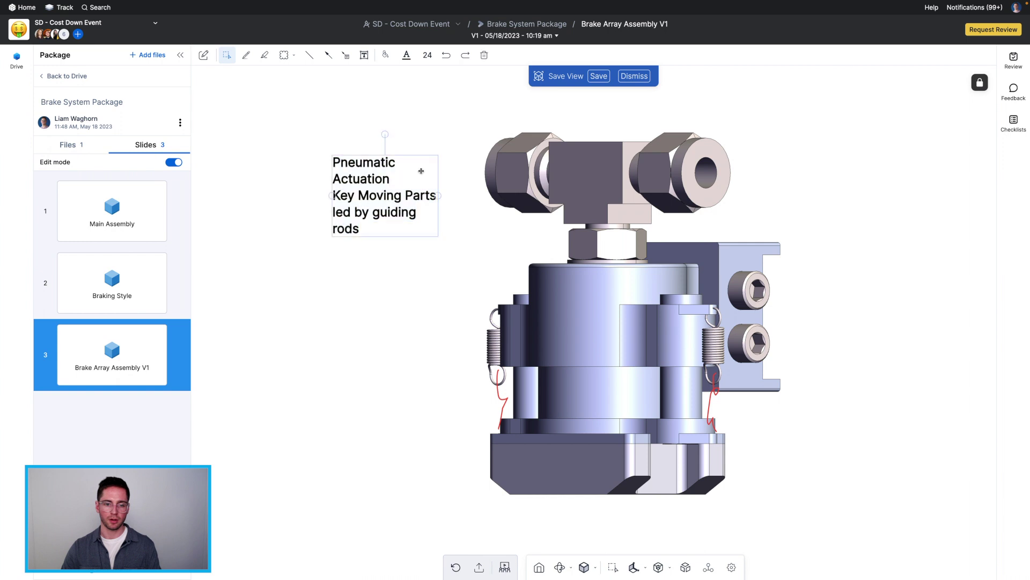
{"action": "left_click_drag", "start_coordinate": [439, 196], "coordinate": [519, 193]}
Place the note next to the caliper's cylinder and draw a red arrow from it to the gap below the nearest spring
{"action": "mouse_move", "coordinate": [448, 181]}
{"action": "left_mouse_down"}
{"action": "mouse_move", "coordinate": [403, 230]}
{"action": "mouse_move", "coordinate": [403, 250]}
{"action": "mouse_move", "coordinate": [420, 338]}
{"action": "mouse_move", "coordinate": [486, 370]}
{"action": "mouse_move", "coordinate": [484, 386]}
{"action": "left_mouse_up"}
{"action": "left_click", "coordinate": [329, 56]}
{"action": "left_click", "coordinate": [407, 145]}
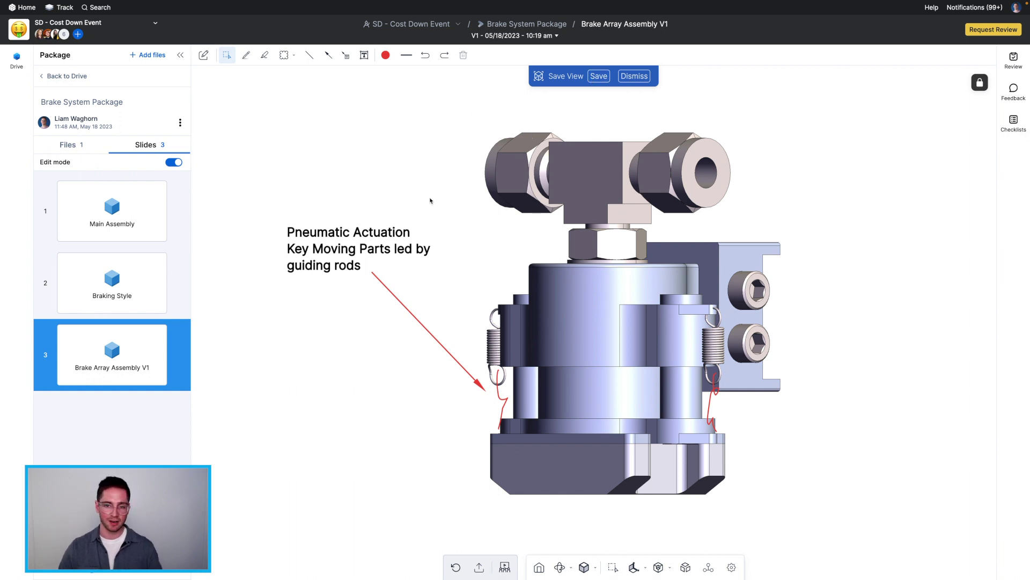
Rename the third slide as Moving Parts and check the saved content of all three slides
{"action": "right_click", "coordinate": [102, 375]}
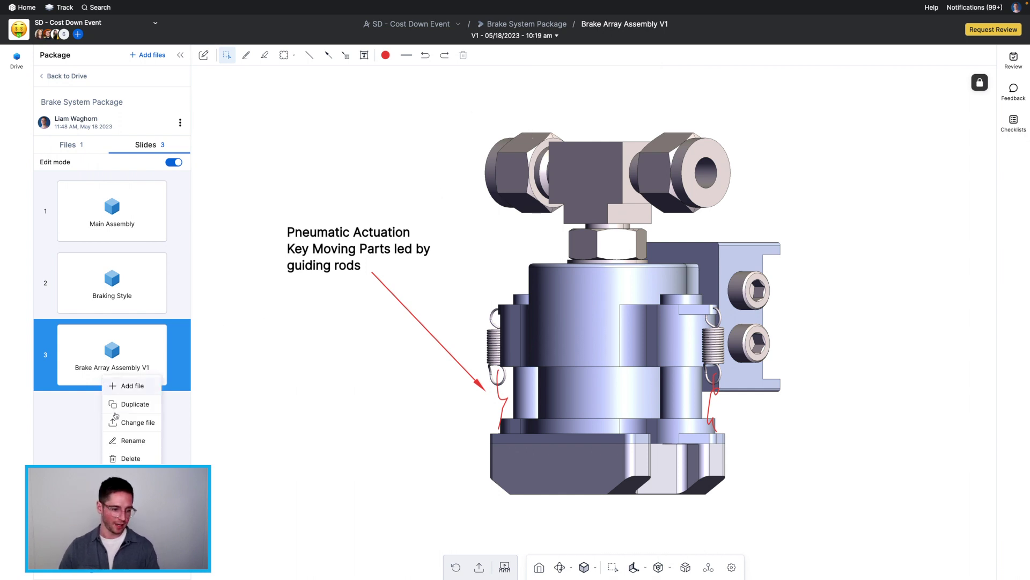
{"action": "left_click", "coordinate": [125, 440]}
{"action": "type", "text": "Moving Parts"}
{"action": "key", "text": "Return"}
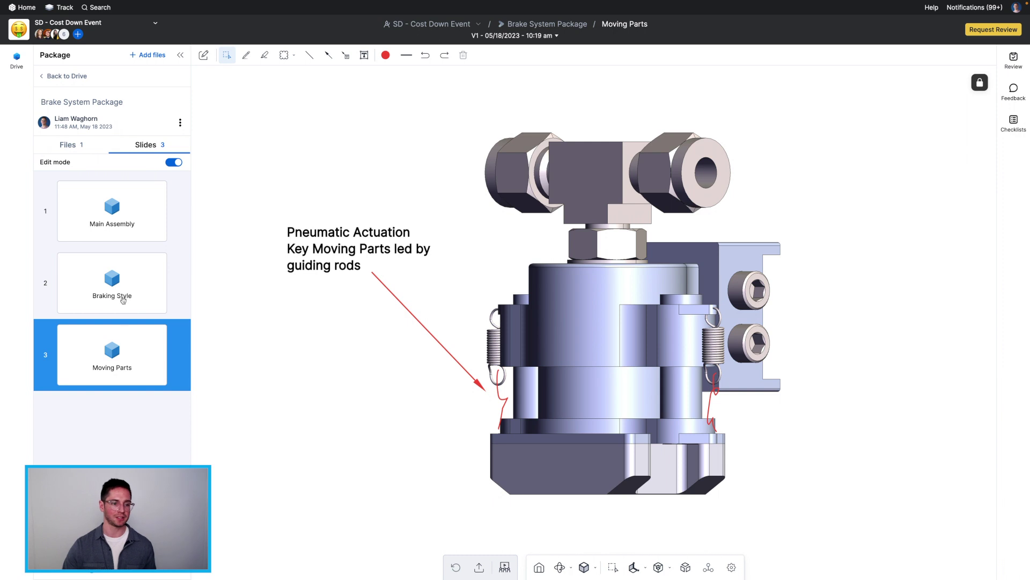
{"action": "left_click", "coordinate": [138, 226]}
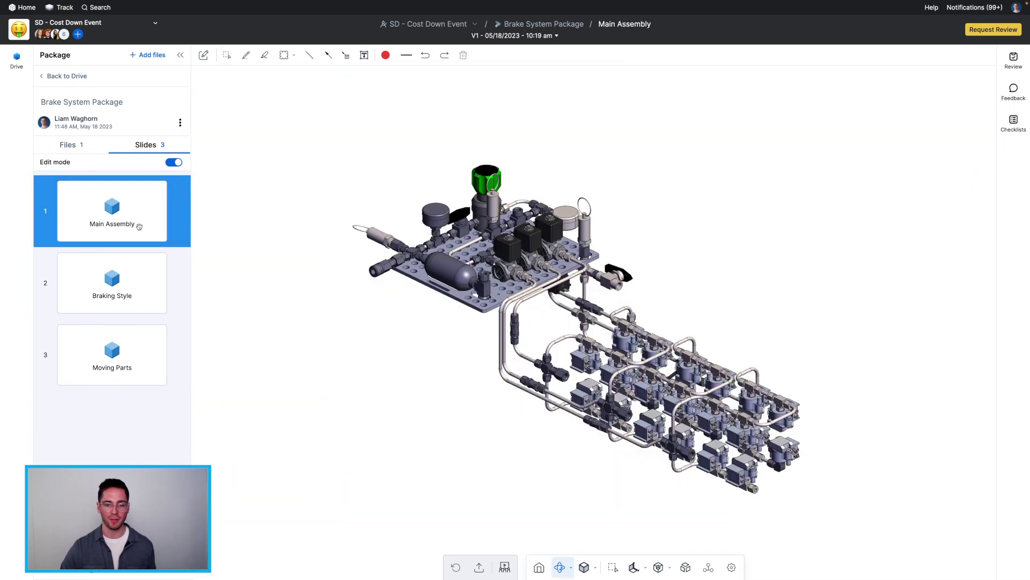
{"action": "left_click", "coordinate": [145, 273]}
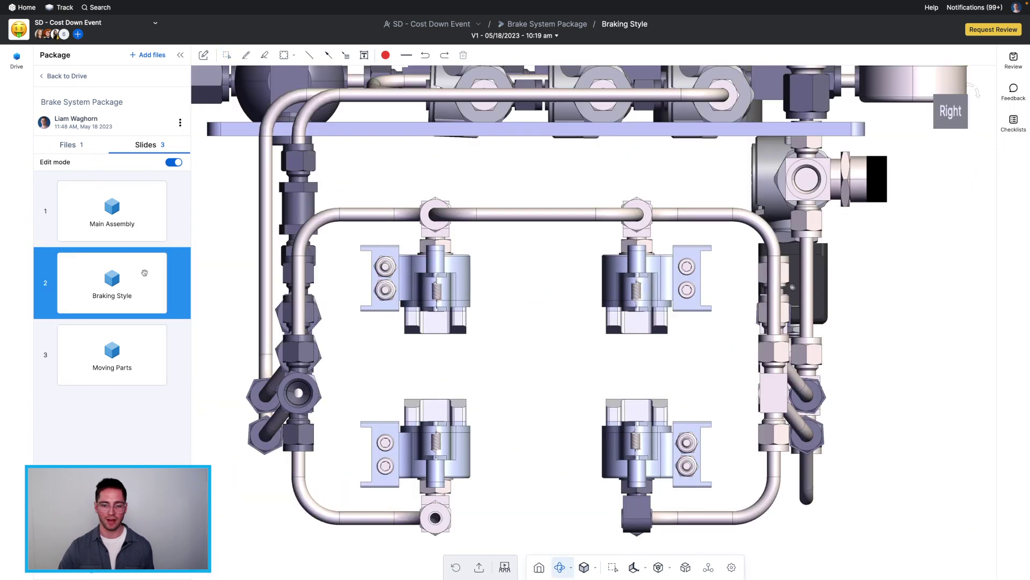
{"action": "left_click", "coordinate": [131, 349]}
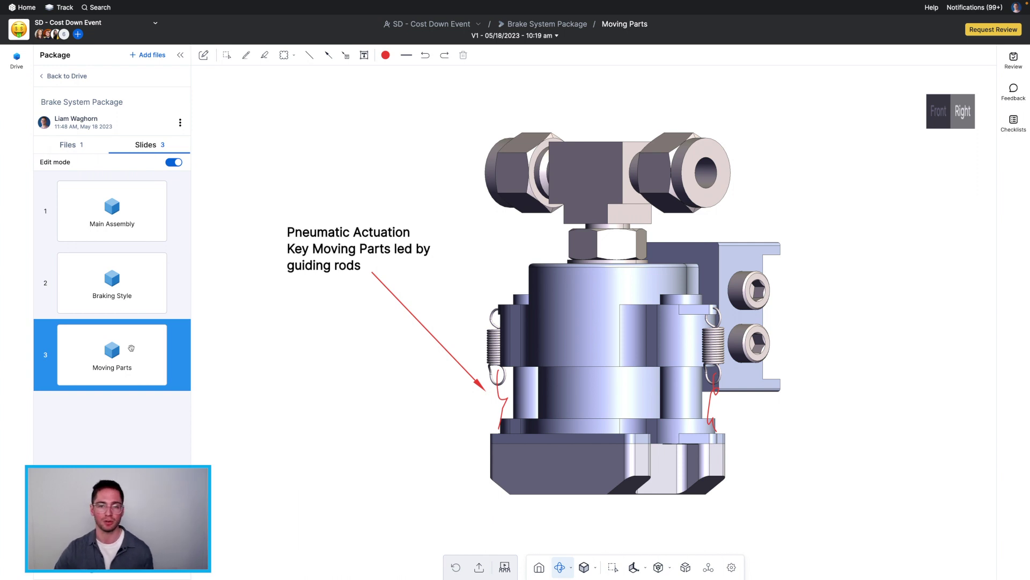
Duplicate the Moving Parts slide and delete all the copied markups around the caliper on the duplicate
{"action": "right_click", "coordinate": [131, 356]}
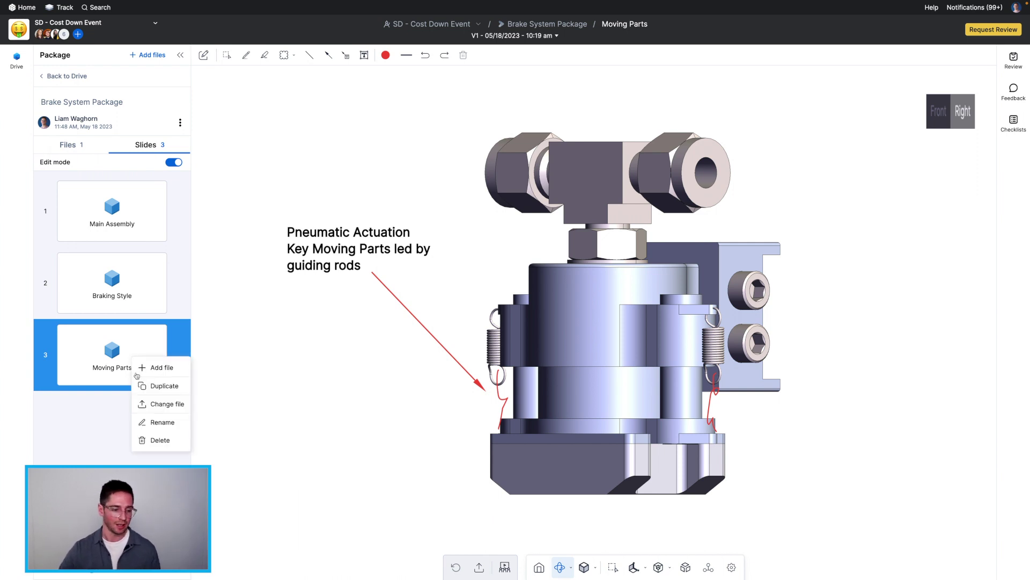
{"action": "left_click", "coordinate": [157, 386]}
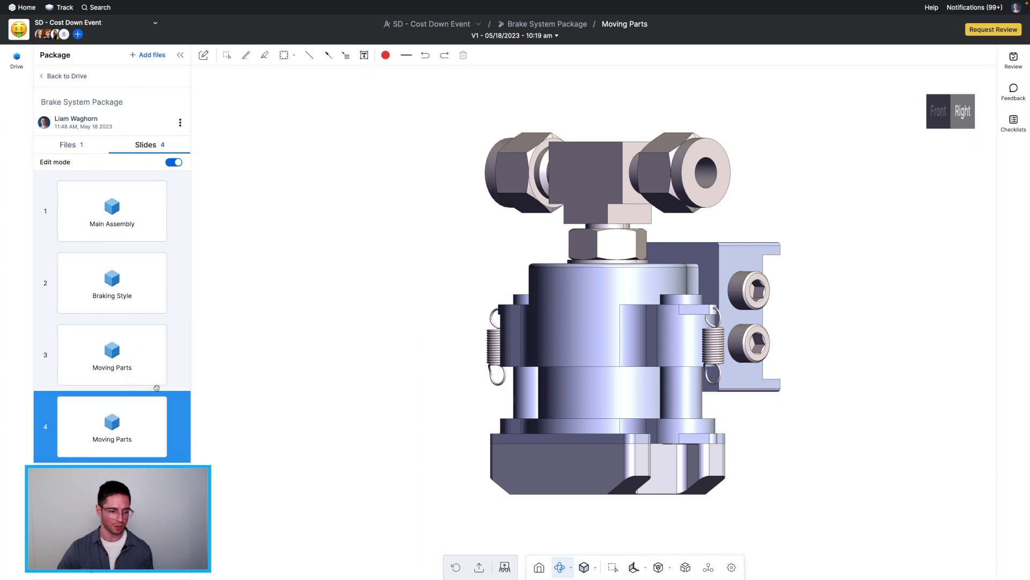
{"action": "left_click", "coordinate": [234, 56]}
{"action": "left_click_drag", "start_coordinate": [261, 166], "coordinate": [529, 430]}
{"action": "key", "text": "Delete"}
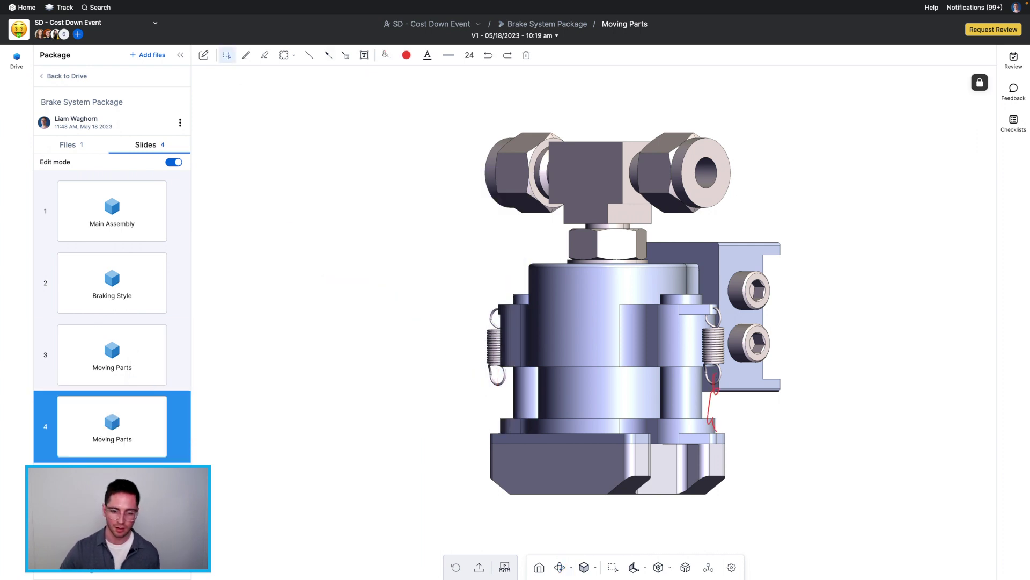
{"action": "left_click_drag", "start_coordinate": [640, 319], "coordinate": [770, 457]}
{"action": "key", "text": "Delete"}
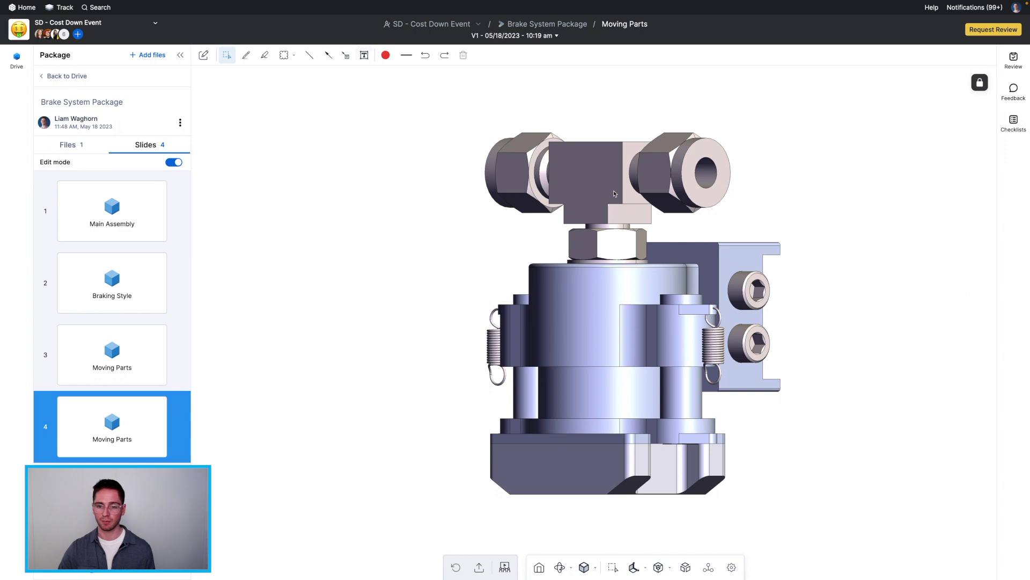
Add a text note beside the caliper on the fourth slide reading "Event Focus: Individual Caliper Design"
{"action": "left_click", "coordinate": [364, 55]}
{"action": "left_click", "coordinate": [287, 137]}
{"action": "type", "text": "Event "}
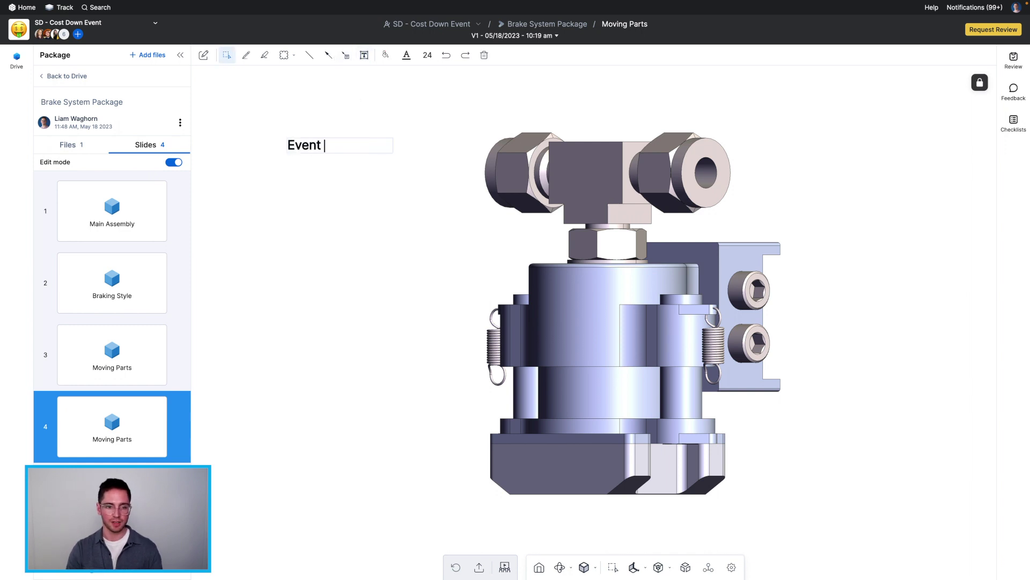
{"action": "type", "text": "Focus: Inv"}
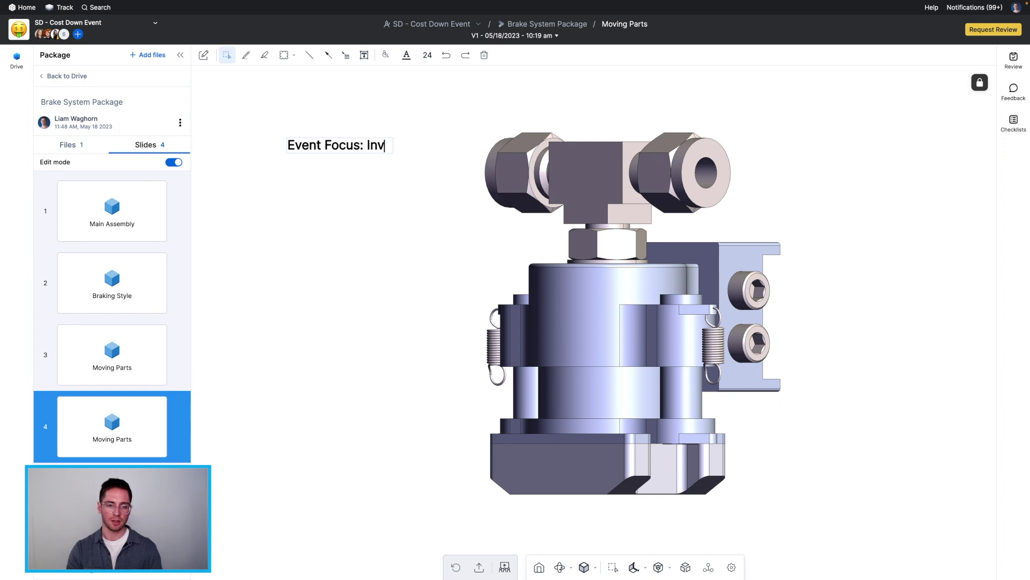
{"action": "key", "text": "BackSpace"}
{"action": "type", "text": "div"}
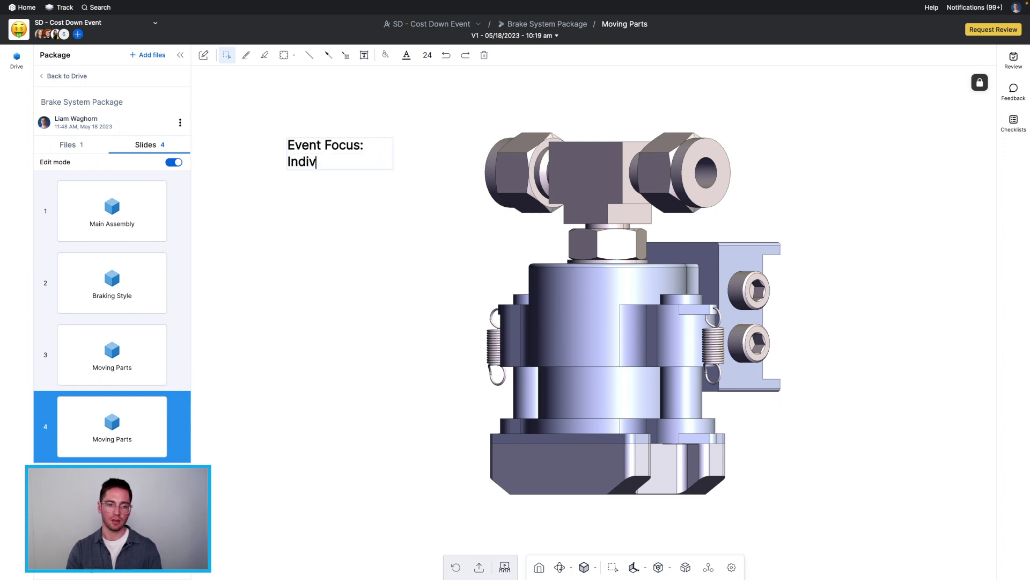
{"action": "type", "text": "idual Clai"}
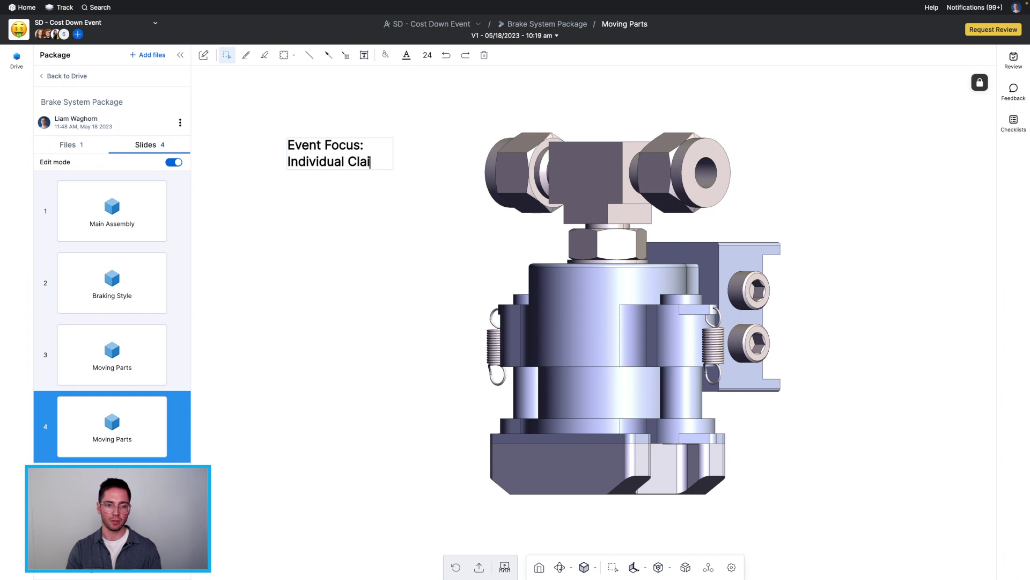
{"action": "type", "text": "per Design"}
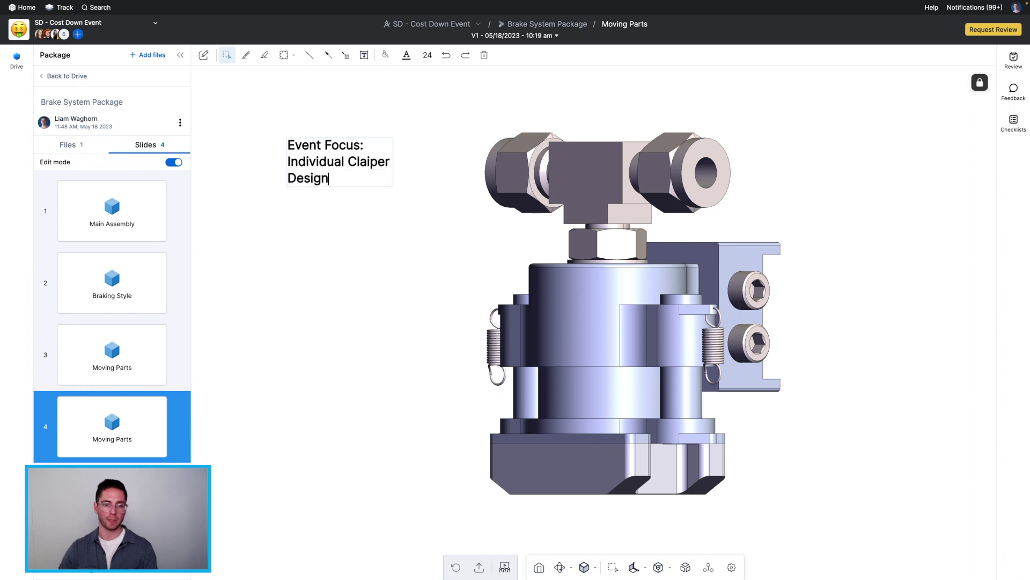
{"action": "left_click", "coordinate": [362, 157]}
{"action": "key", "text": "Delete"}
{"action": "type", "text": "l"}
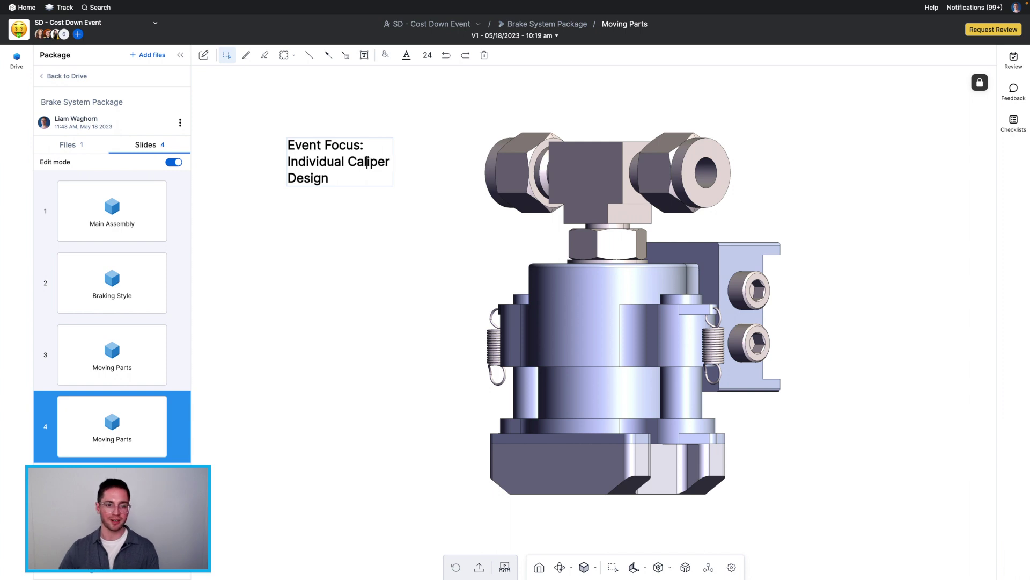
Move the Event Focus note slightly up and closer to the caliper's upper pipe fitting
{"action": "left_click", "coordinate": [519, 165]}
{"action": "left_click", "coordinate": [370, 158]}
{"action": "left_click_drag", "start_coordinate": [376, 146], "coordinate": [385, 156]}
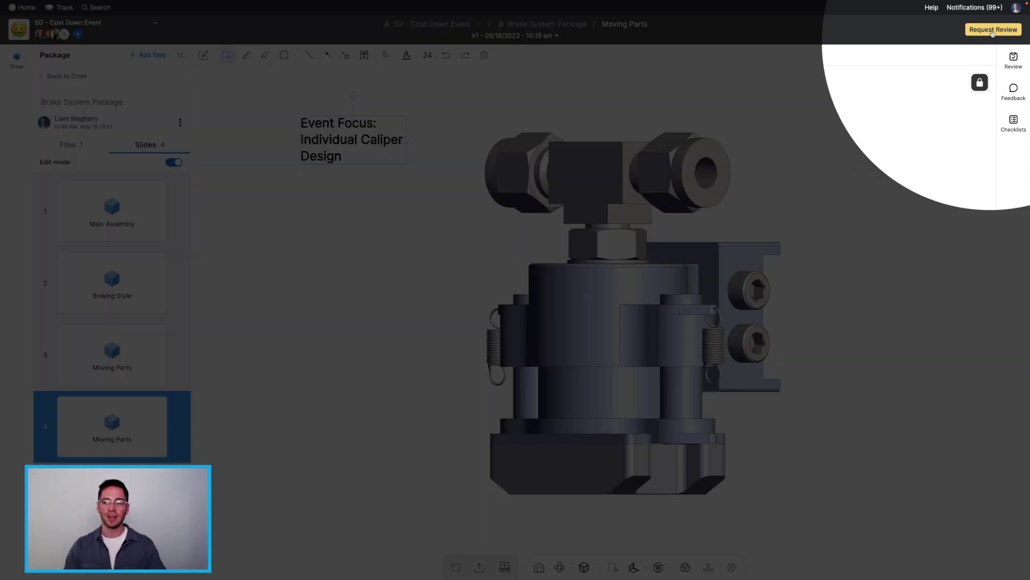
Start a design review request titled "Cost Down Event - Braking System" with the due date 2023-05-26
{"action": "left_click", "coordinate": [993, 30]}
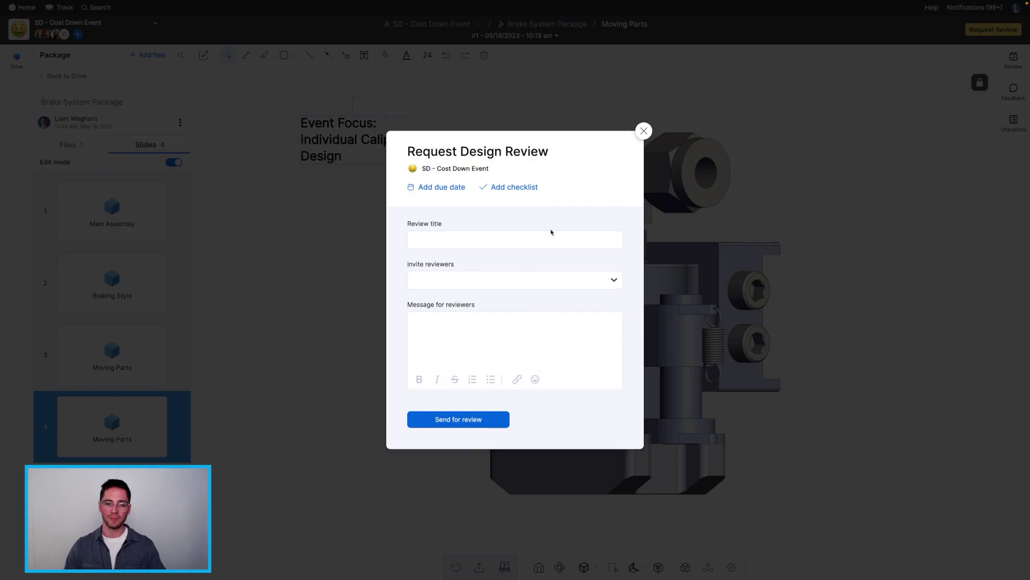
{"action": "left_click", "coordinate": [460, 240]}
{"action": "type", "text": "Cost Down Event - Braking System"}
{"action": "left_click", "coordinate": [457, 186]}
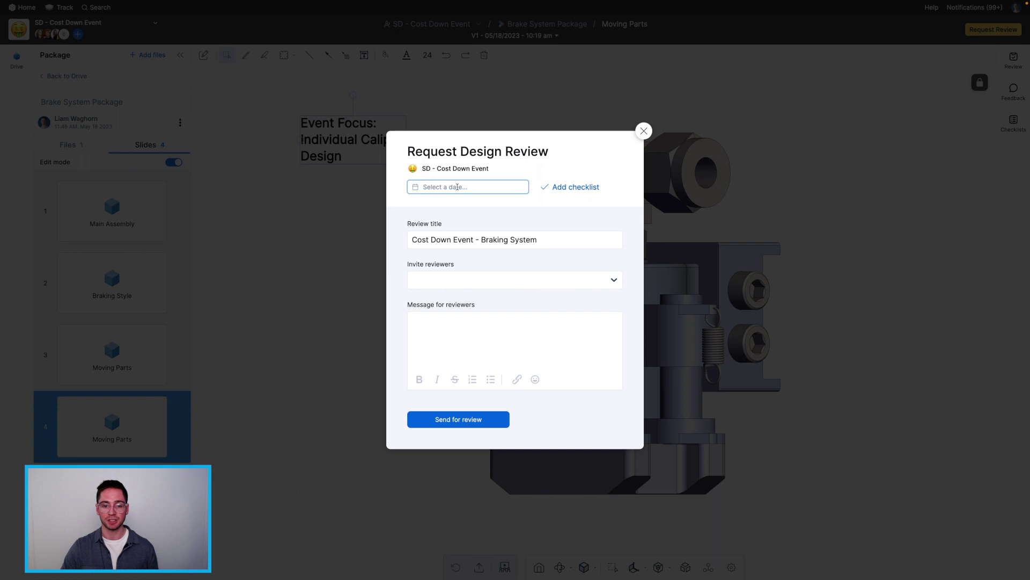
{"action": "left_click", "coordinate": [457, 187]}
{"action": "left_click", "coordinate": [504, 290]}
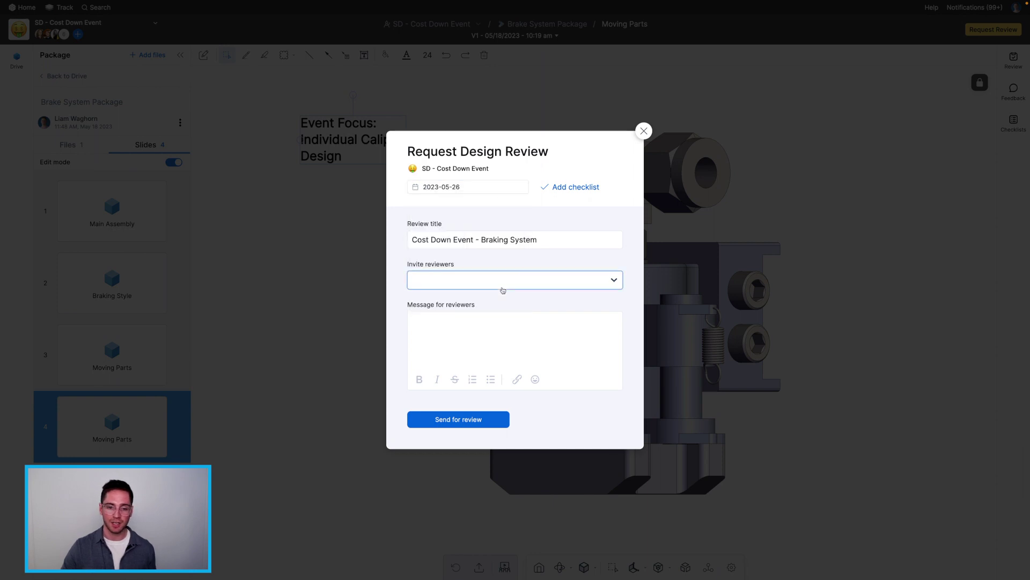
Invite every available workspace member as a reviewer of the design review
{"action": "left_click", "coordinate": [478, 277]}
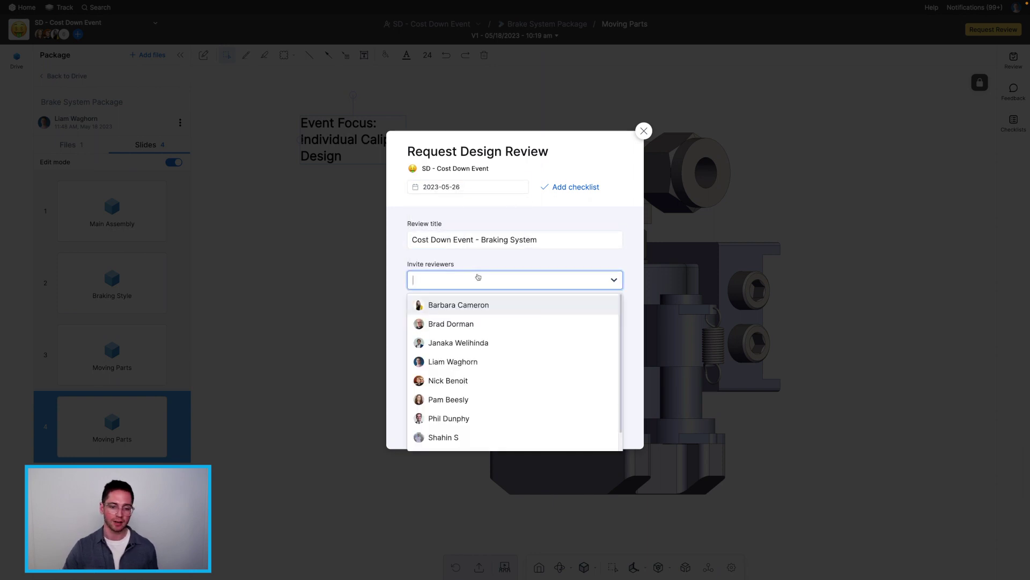
{"action": "left_click", "coordinate": [488, 305]}
{"action": "left_click", "coordinate": [489, 306]}
{"action": "left_click", "coordinate": [477, 306]}
{"action": "left_click", "coordinate": [477, 331]}
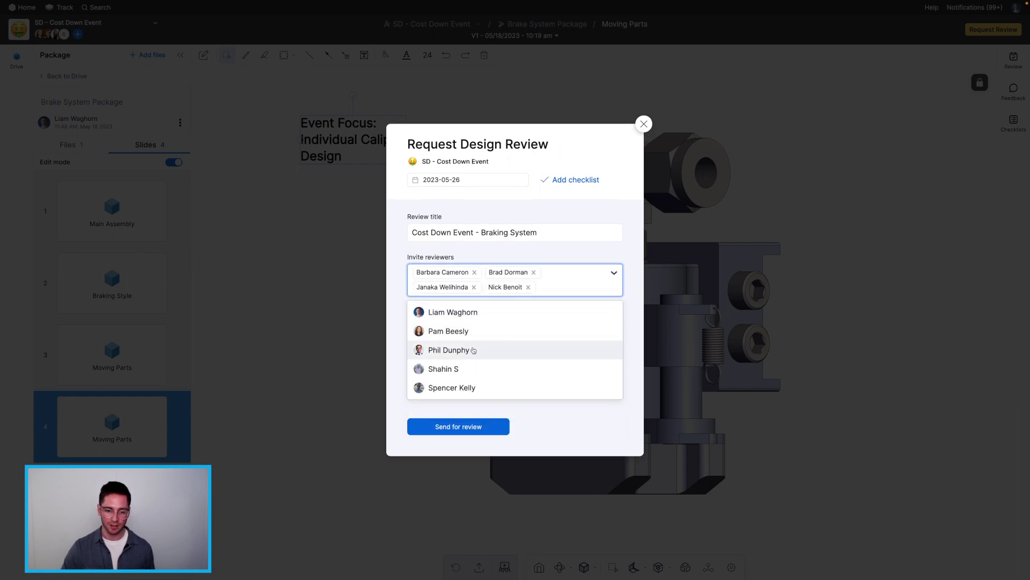
{"action": "left_click", "coordinate": [476, 333]}
{"action": "left_click", "coordinate": [476, 330]}
{"action": "left_click", "coordinate": [476, 340]}
{"action": "left_click", "coordinate": [476, 340]}
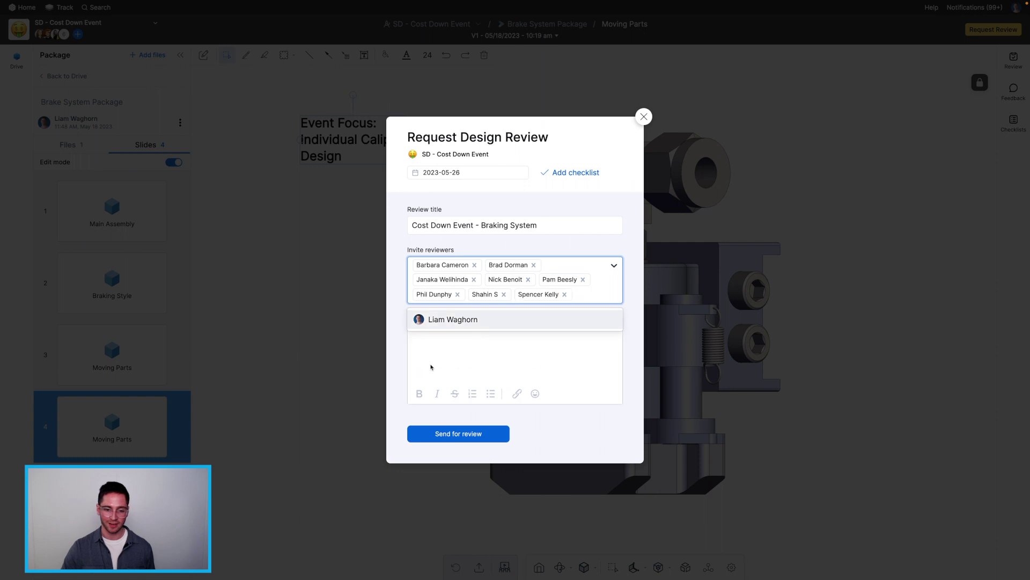
{"action": "left_click", "coordinate": [472, 320]}
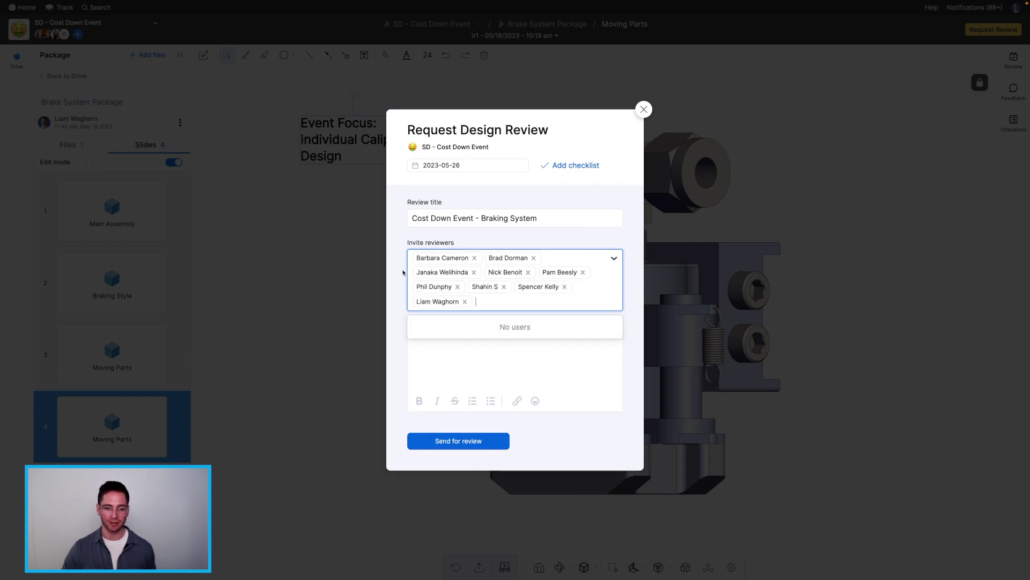
Leave the message for reviewers empty and send the package for review
{"action": "left_click", "coordinate": [444, 392]}
{"action": "left_click", "coordinate": [475, 350]}
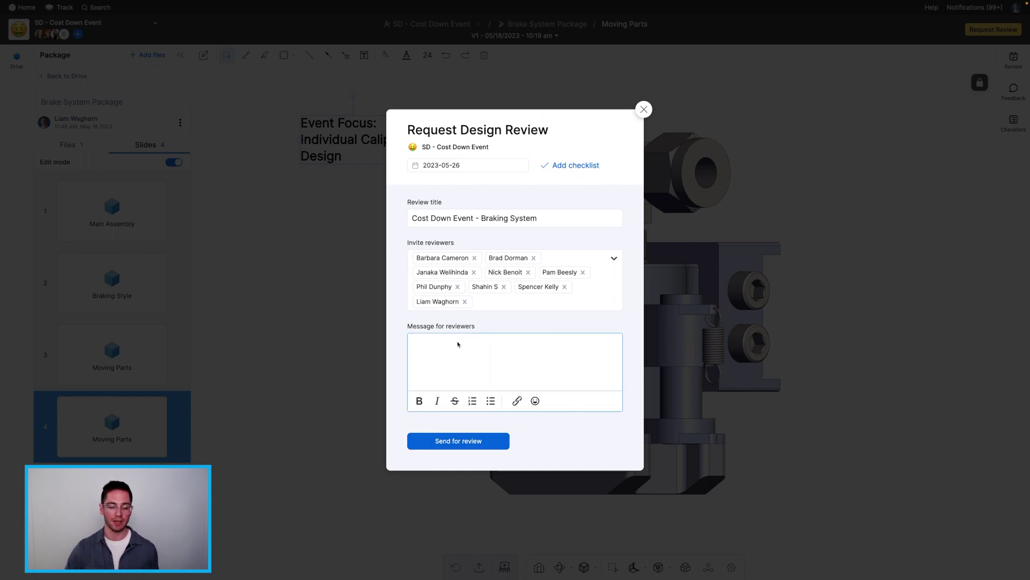
{"action": "left_click", "coordinate": [458, 441]}
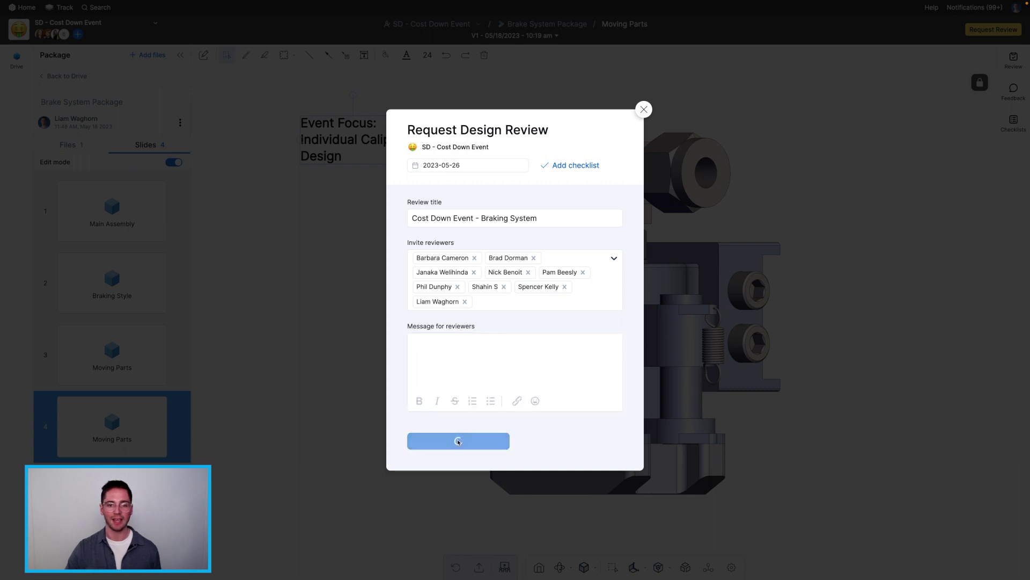